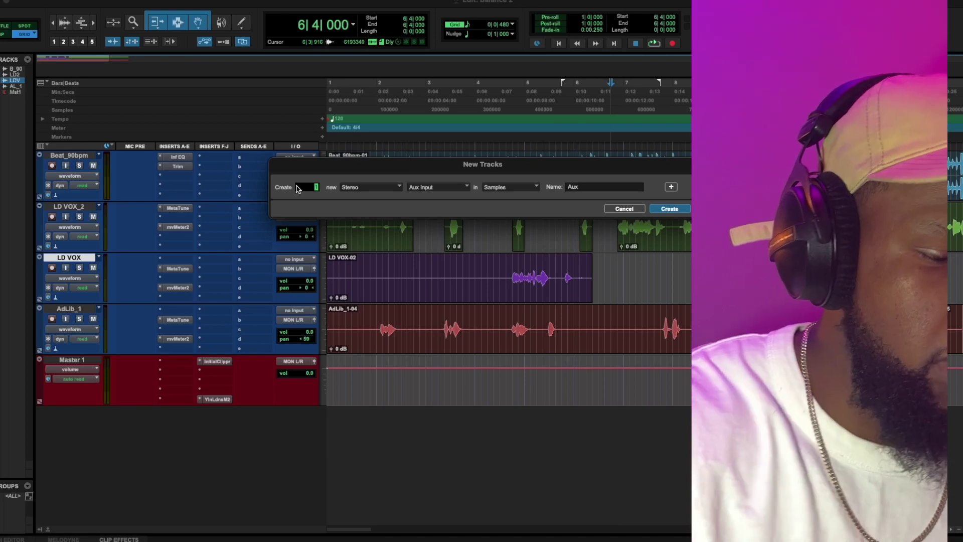
left_click(671, 187)
left_click(389, 205)
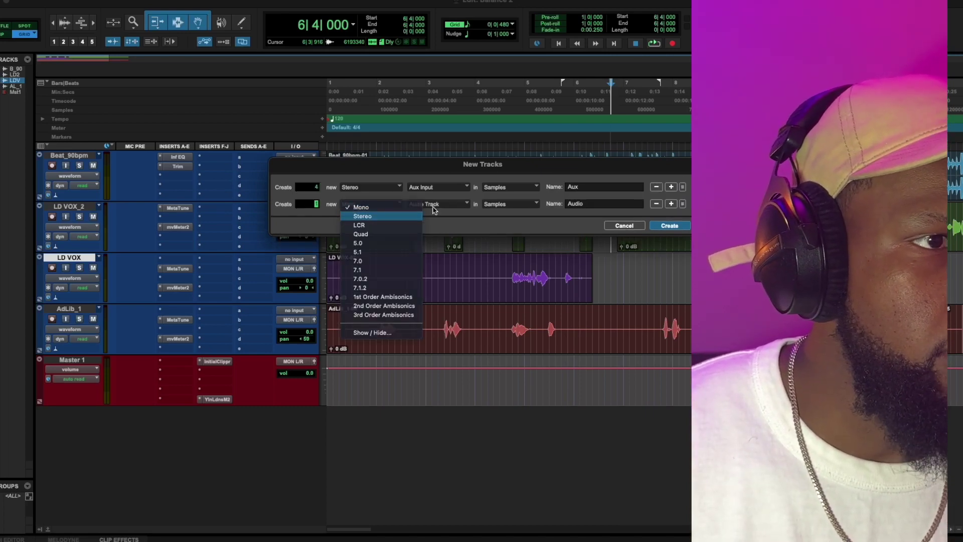
left_click(383, 216)
left_click(441, 204)
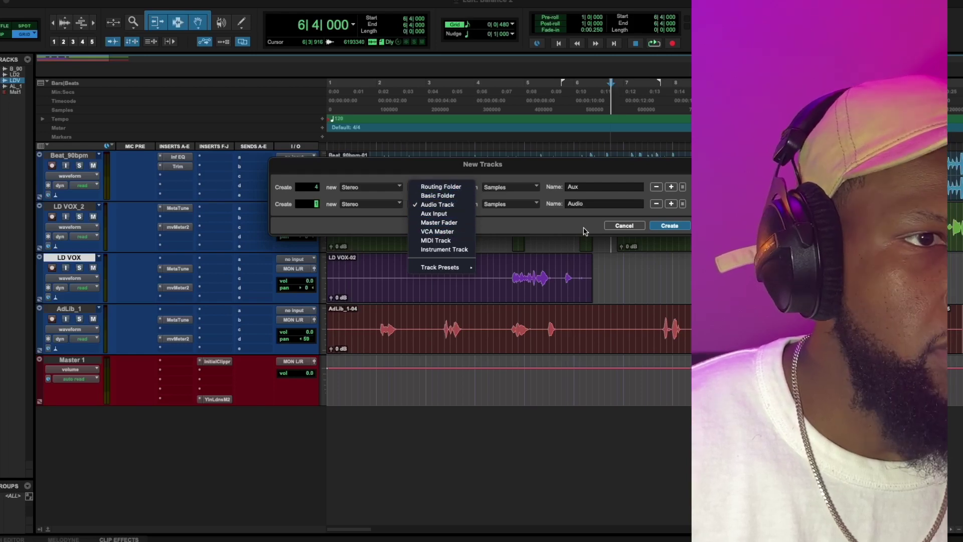
left_click(656, 204)
left_click(656, 204)
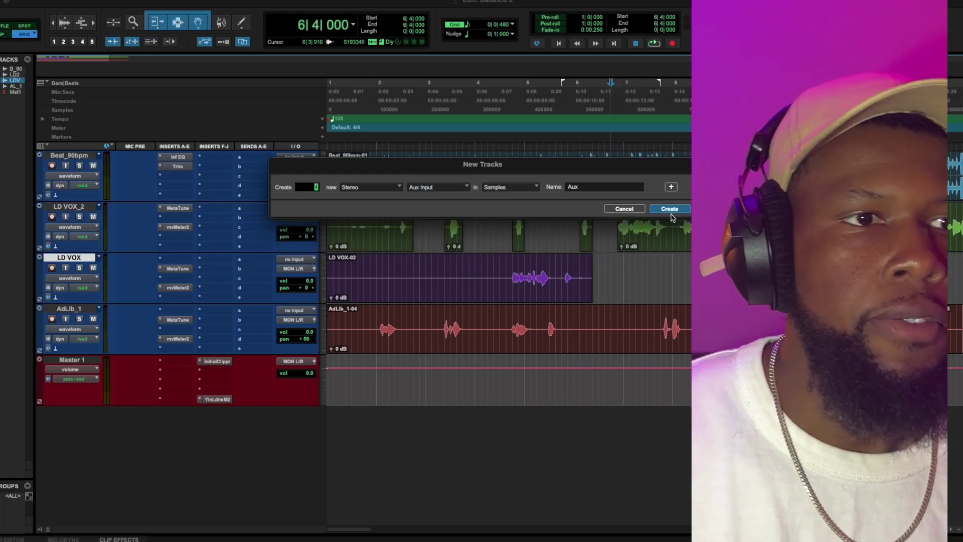
Set the number of new tracks to 5 and create them as stereo Aux Input tracks in Samples, named Aux.
double_click(315, 186)
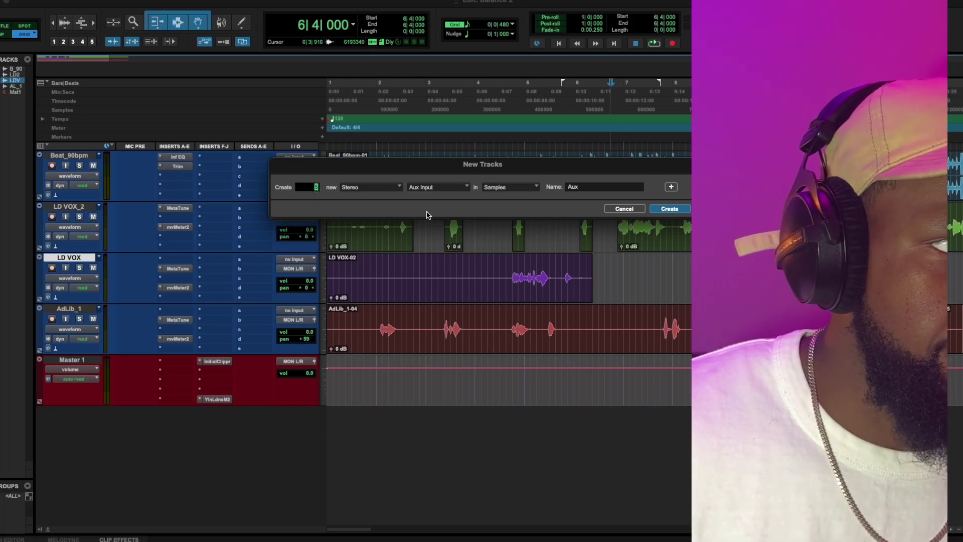
type("5")
left_click(683, 210)
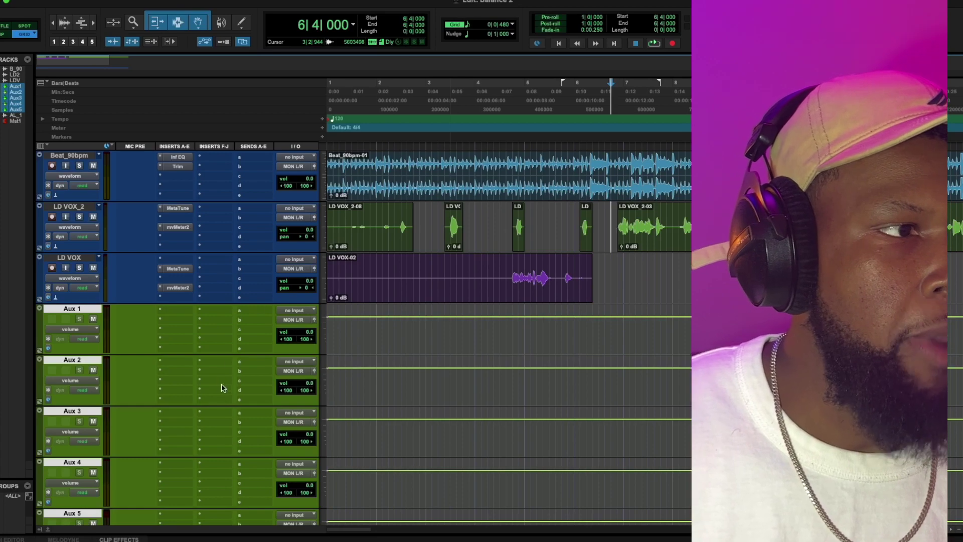
Set the input of the Aux 5 track to the MIXBUS (Stereo) bus.
scroll(223, 388, "down", 5)
scroll(250, 350, "up", 5)
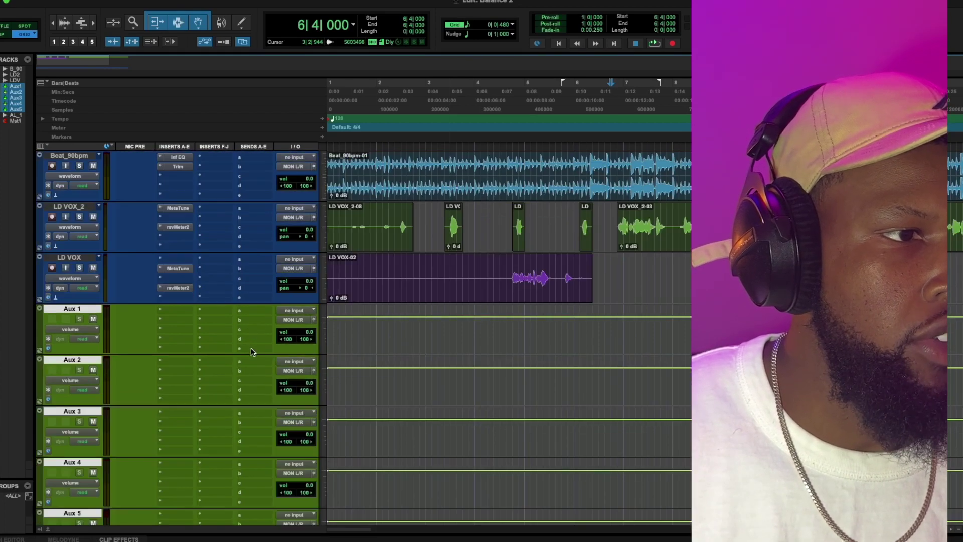
scroll(252, 351, "down", 5)
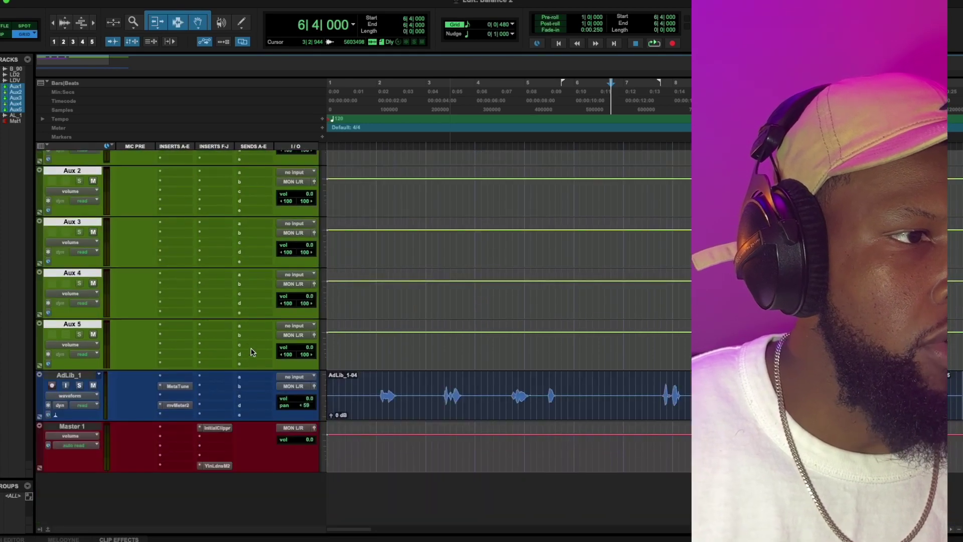
left_click(294, 335)
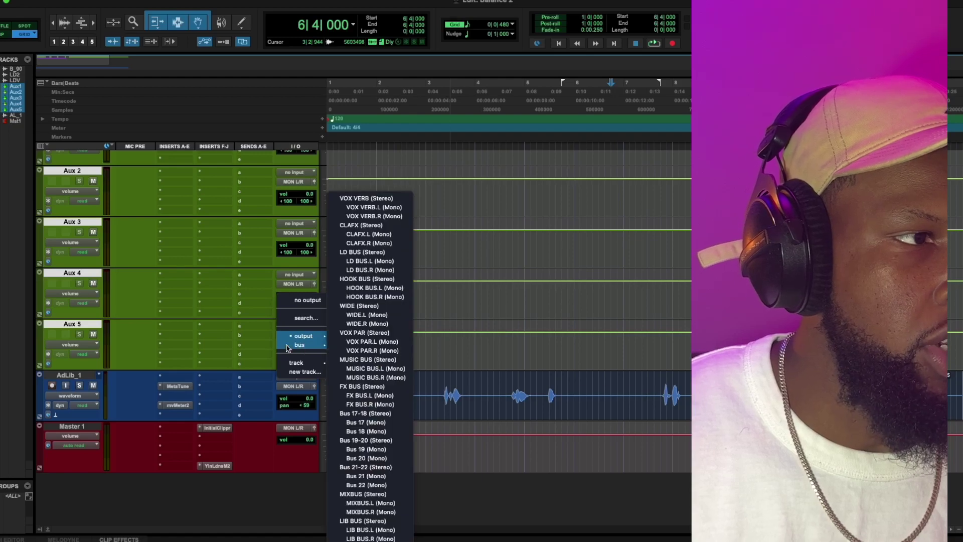
left_click(228, 344)
left_click(290, 326)
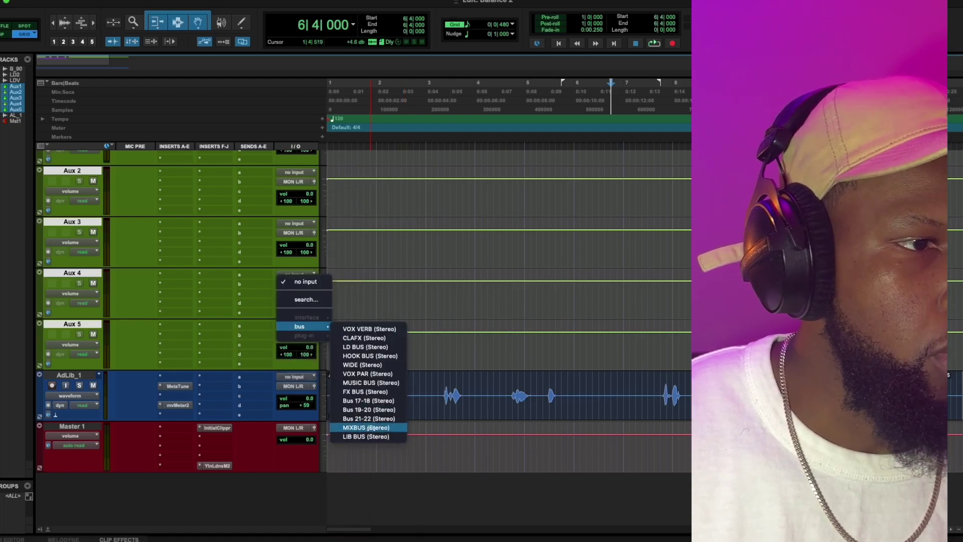
left_click(371, 427)
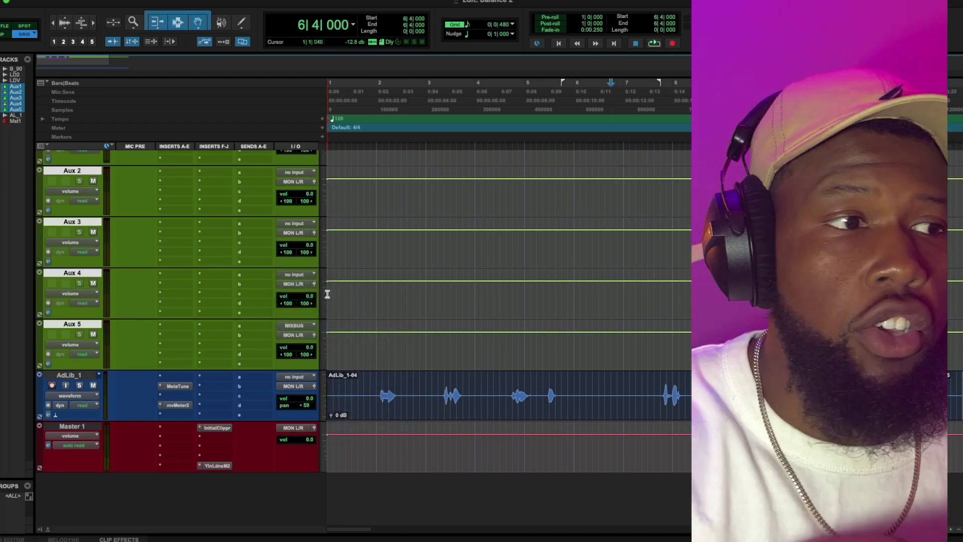
left_click(313, 326)
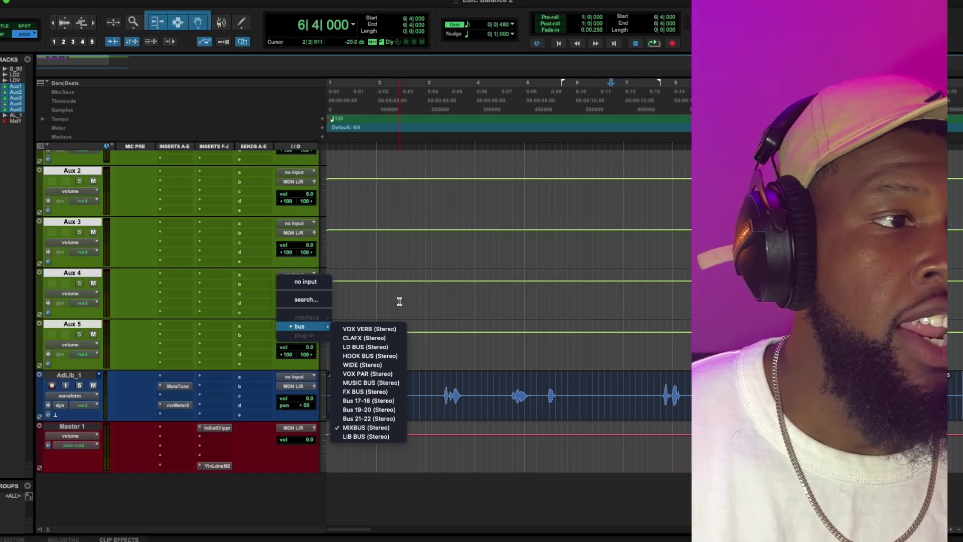
left_click(399, 301)
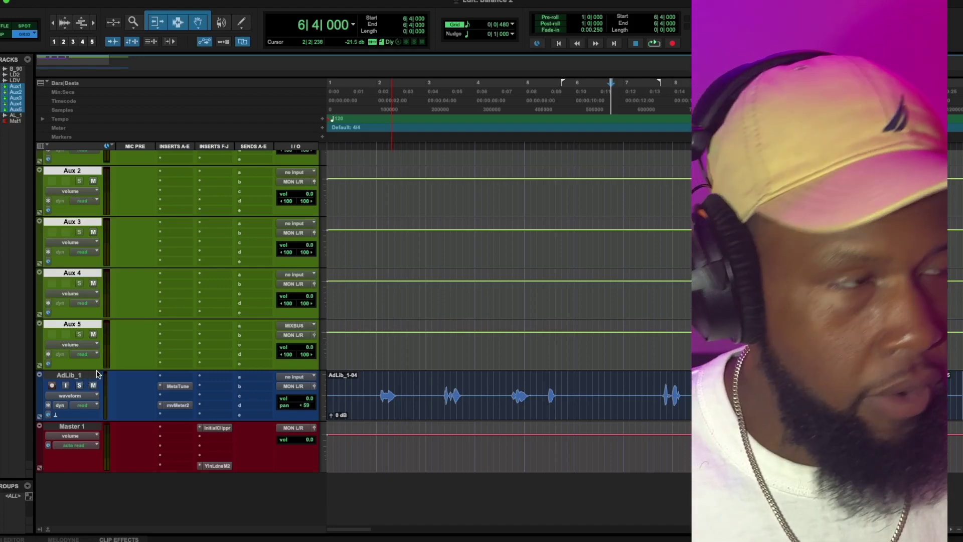
Move the five aux tracks to between AdLib_1 and Master 1, and select only Aux 5.
left_click_drag(69, 326, 68, 369)
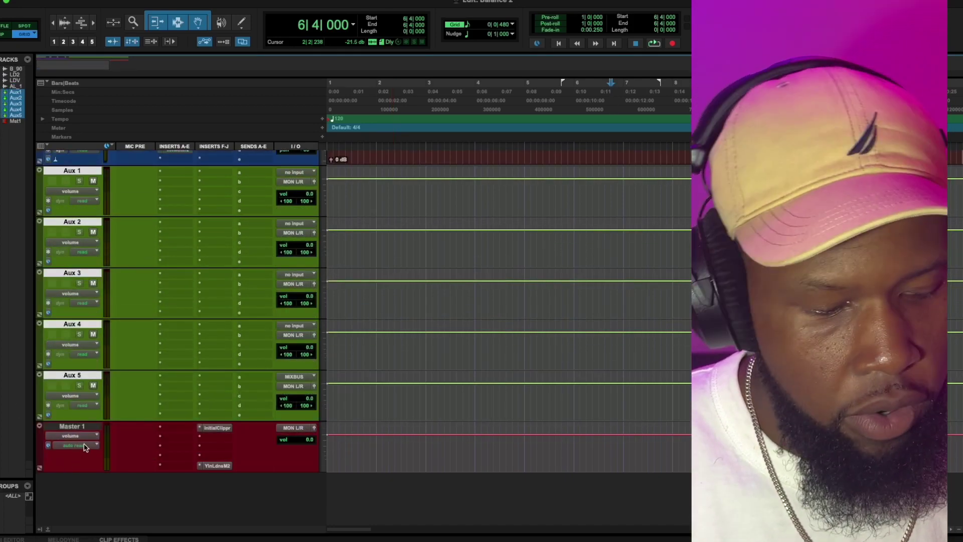
left_click(82, 376)
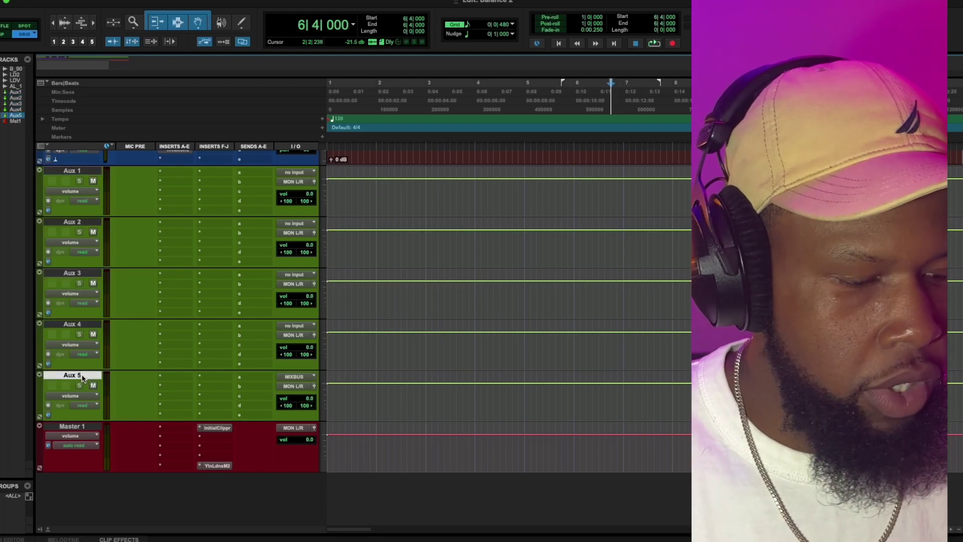
key("space")
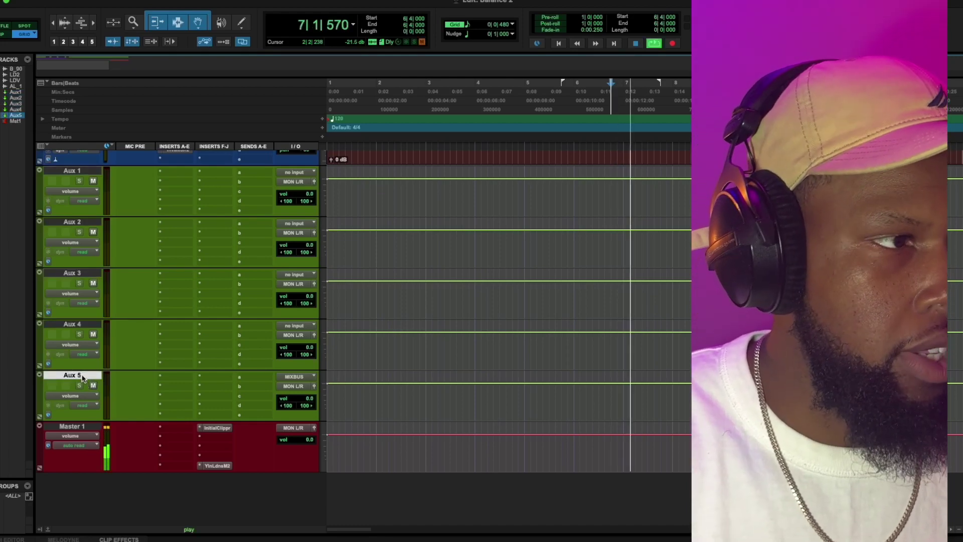
key("space")
Rename the Aux 5 track as MixBus.
left_click(82, 376)
double_click(83, 378)
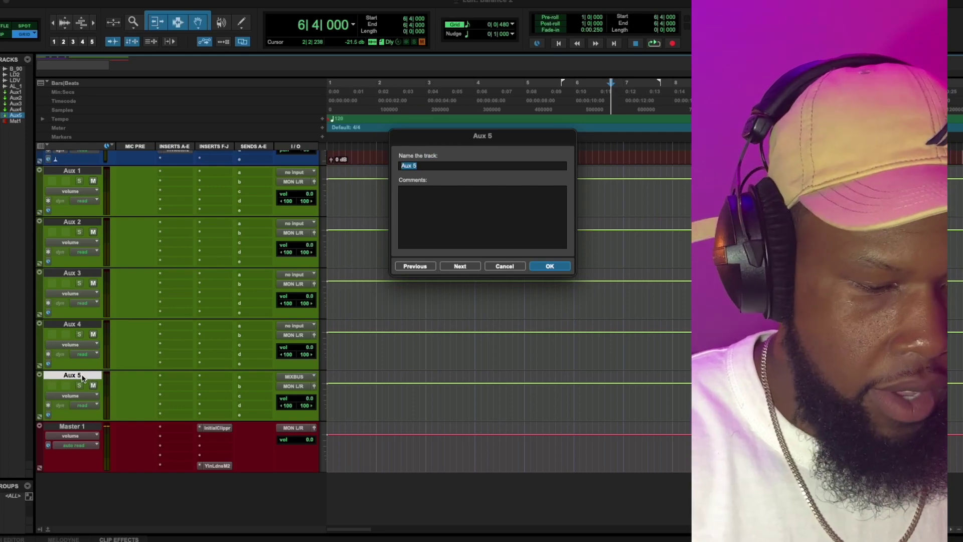
type("MixBus")
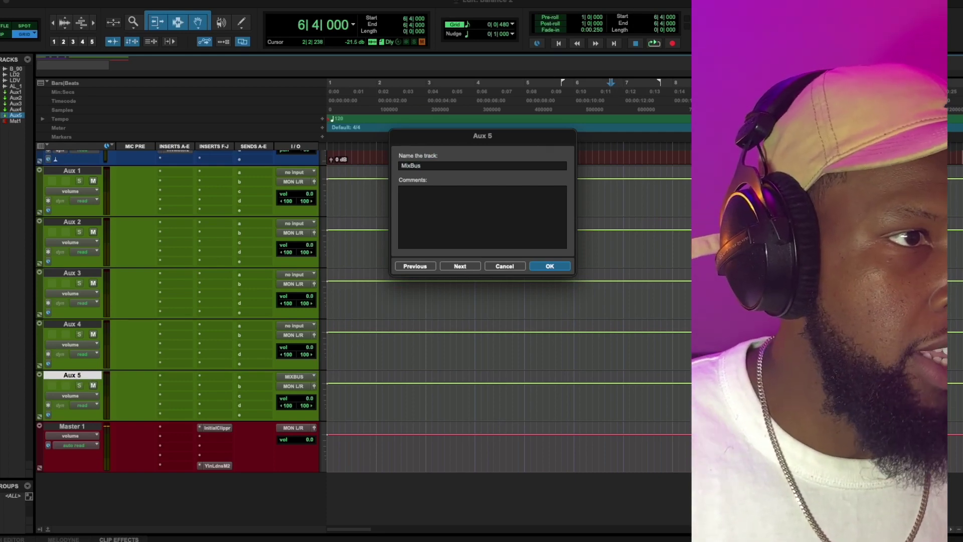
key("Return")
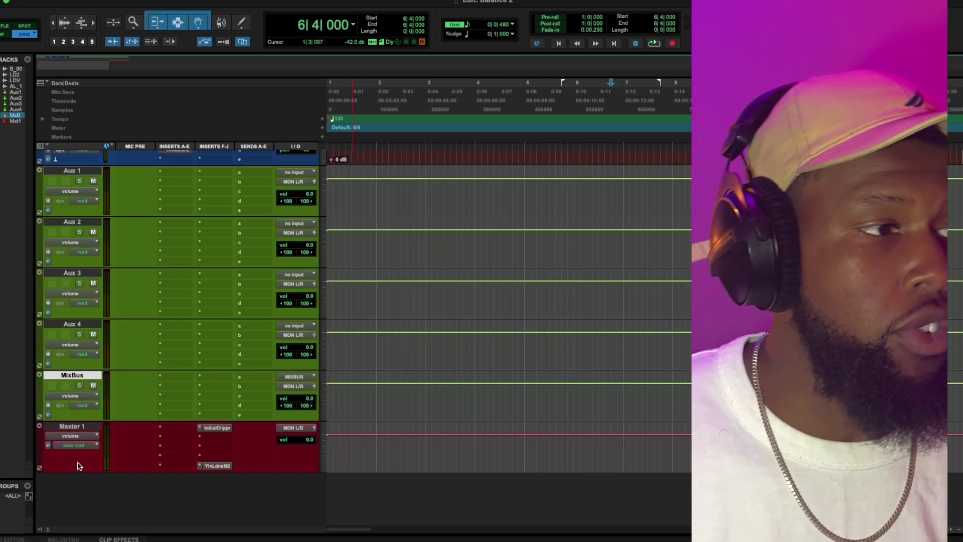
Route the output of the LD VOX_2 track to the LD BUS (Stereo) bus.
scroll(243, 381, "up", 8)
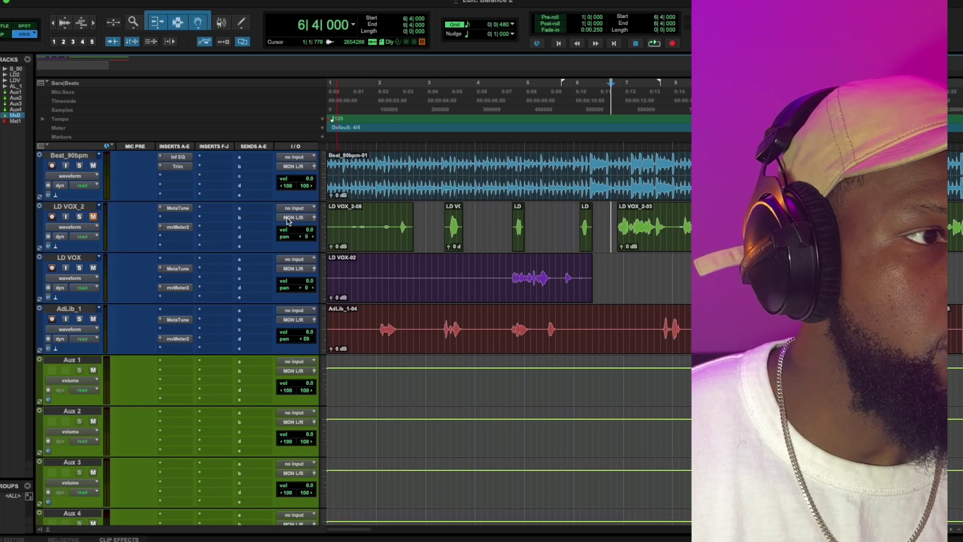
left_click(295, 217)
mouse_move(300, 227)
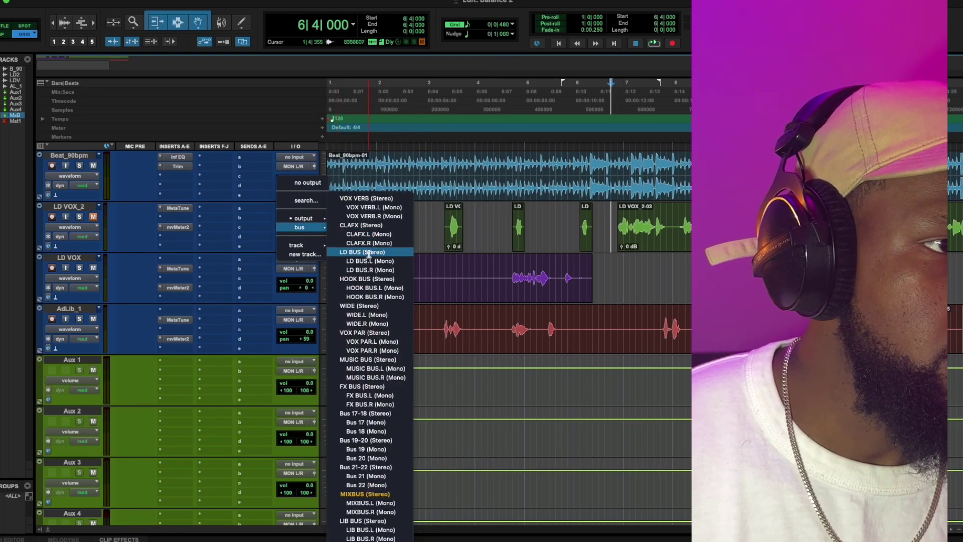
left_click(368, 253)
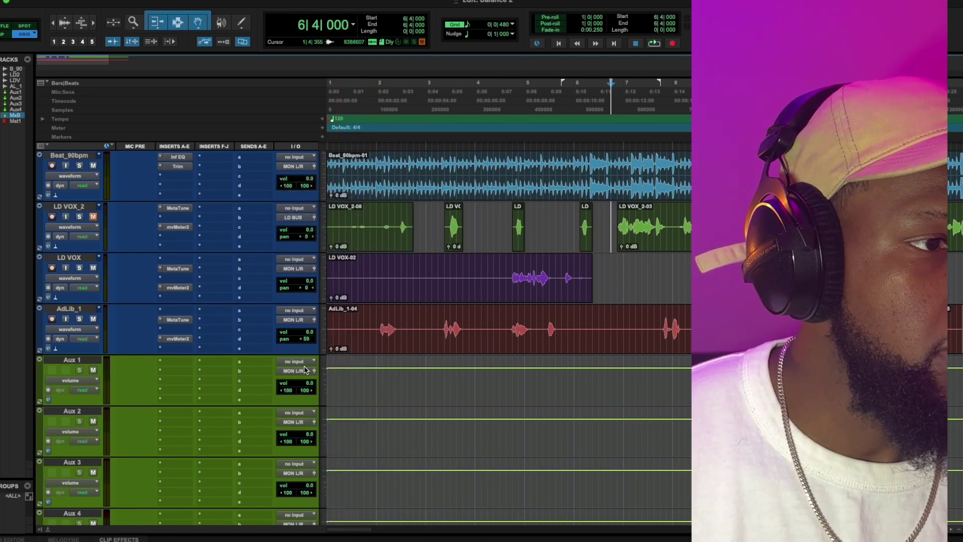
scroll(299, 485, "down", 5)
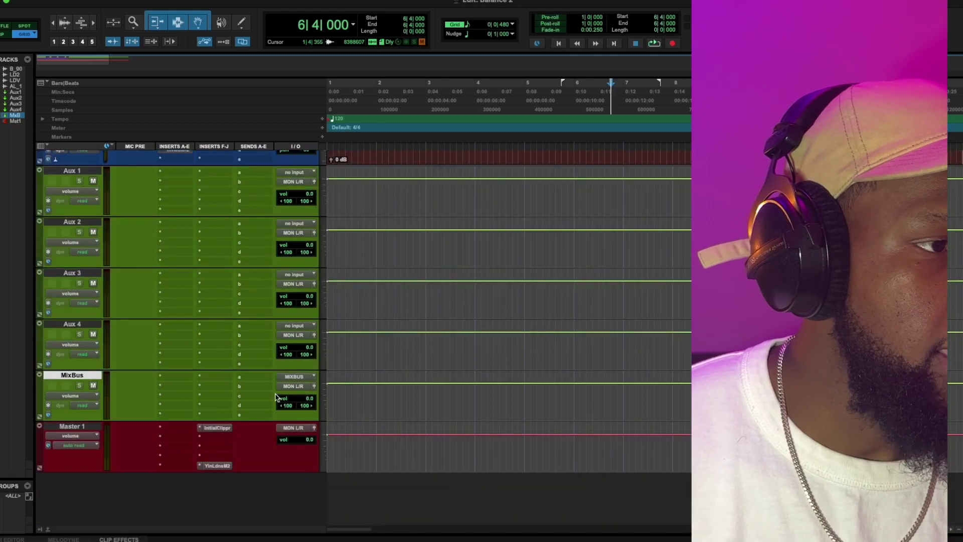
left_click(296, 327)
mouse_move(298, 327)
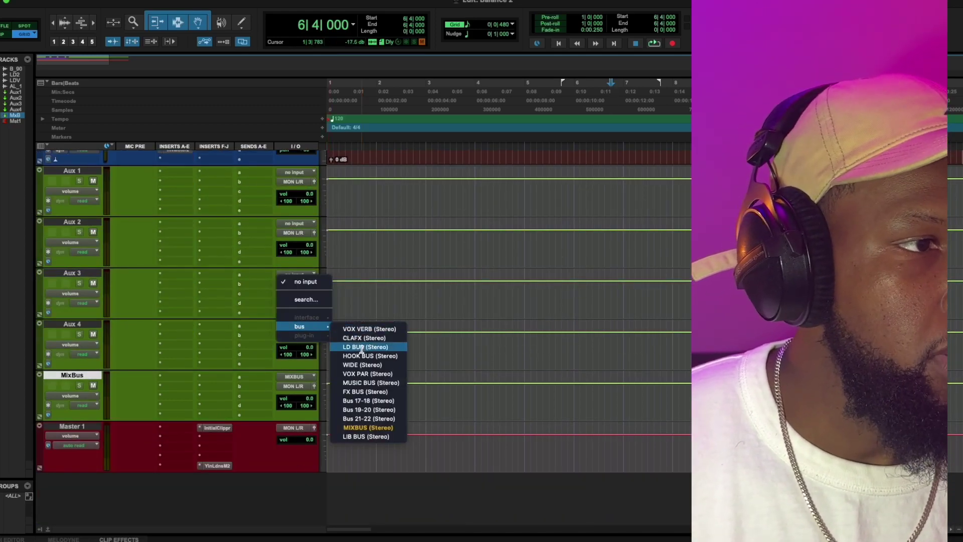
left_click(33, 326)
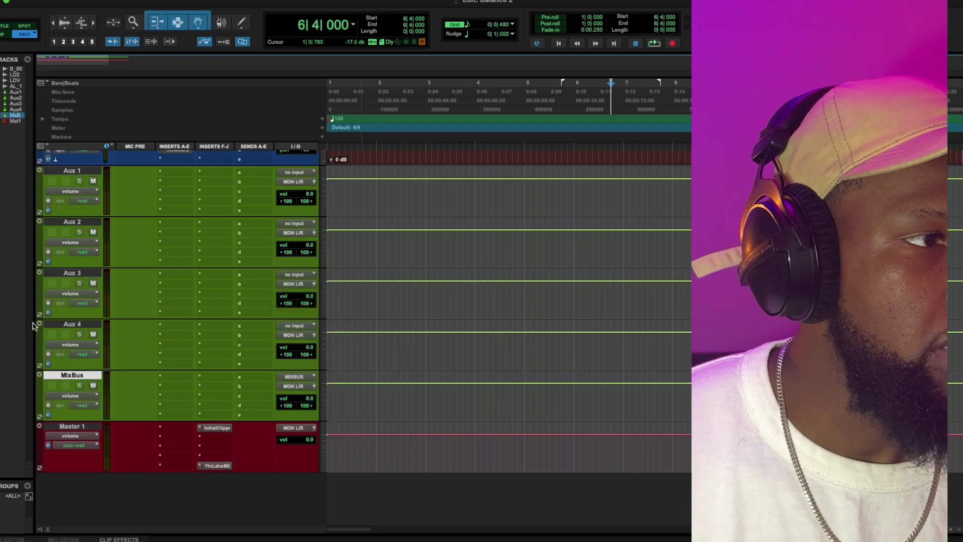
left_click(78, 322)
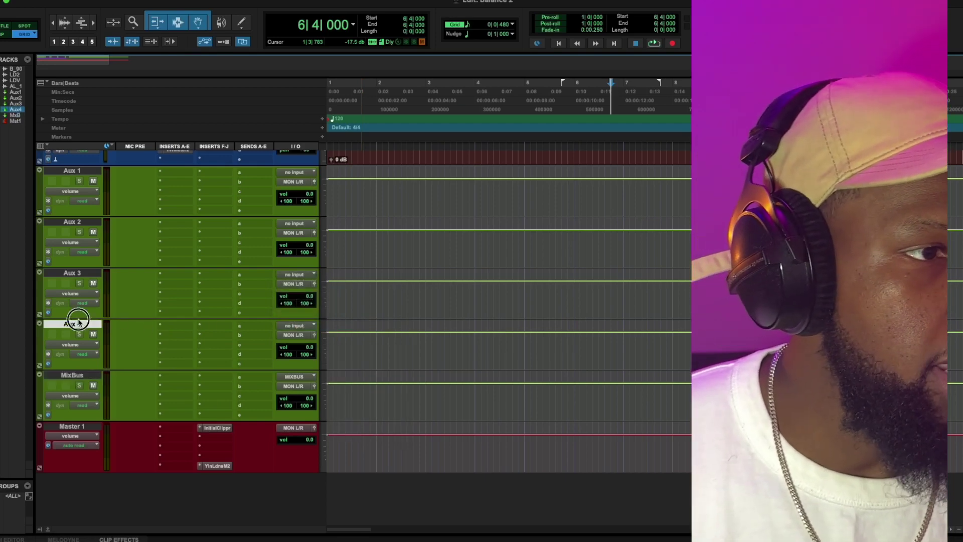
mouse_move(78, 320)
left_mouse_down()
mouse_move(80, 260)
mouse_move(70, 327)
left_mouse_up()
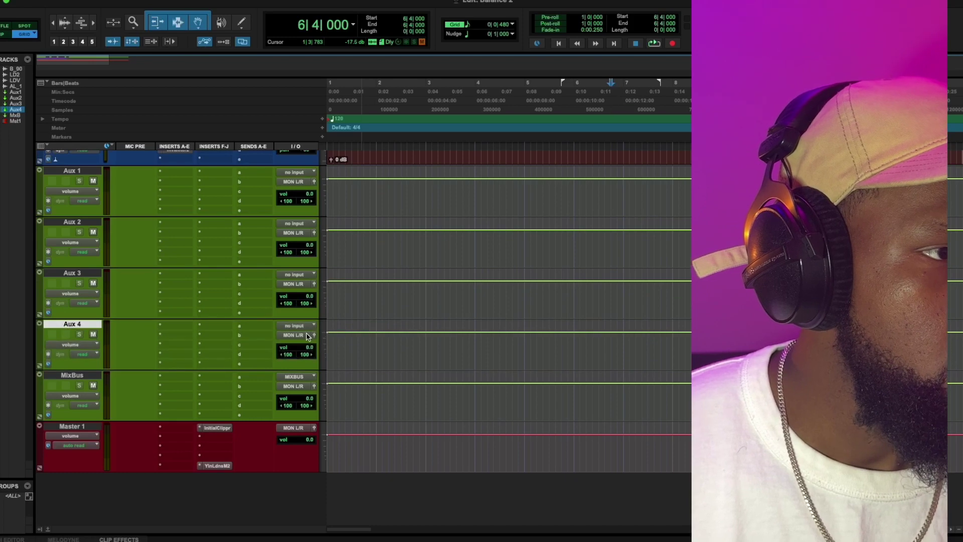
left_click(308, 326)
mouse_move(323, 326)
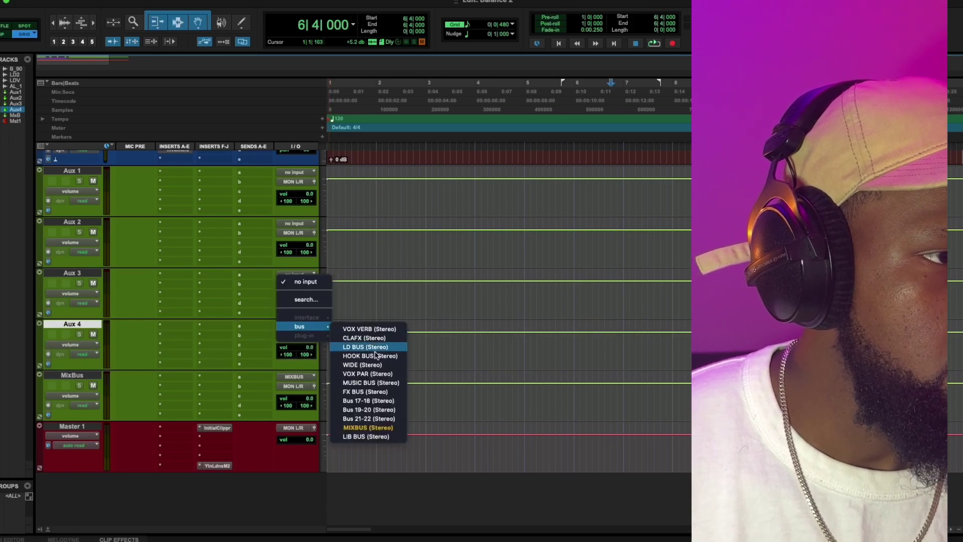
left_click(514, 331)
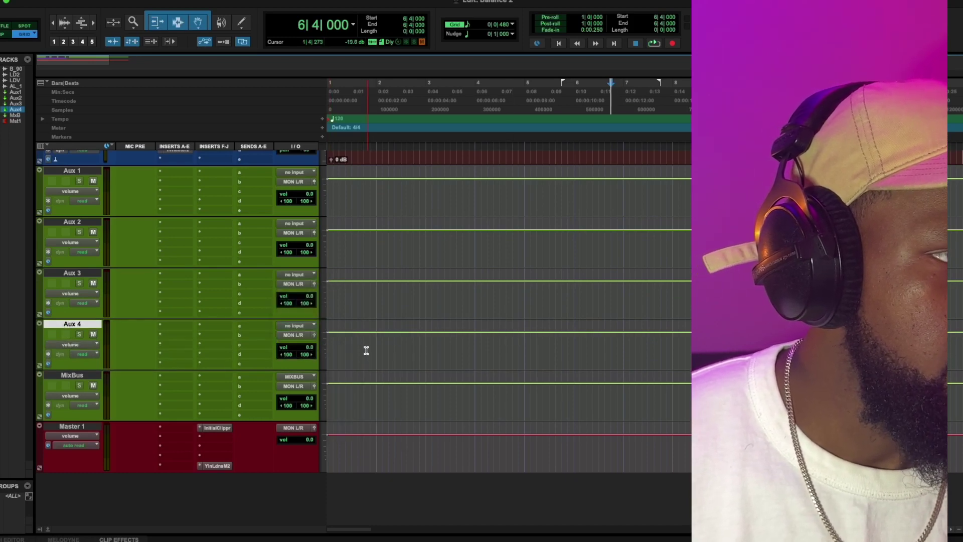
Set the input of the Aux 4 track to the LD BUS (Stereo) bus.
left_click(310, 327)
mouse_move(309, 326)
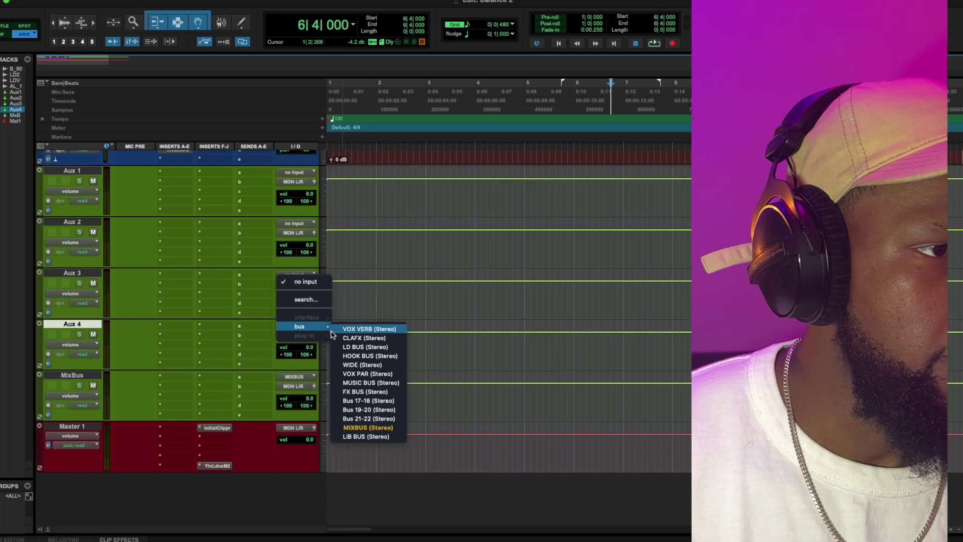
left_click(376, 351)
Reorder the tracks so that Aux 4 sits directly below LD VOX_2 and LD VOX, above AdLib_1.
left_click_drag(63, 324, 86, 236)
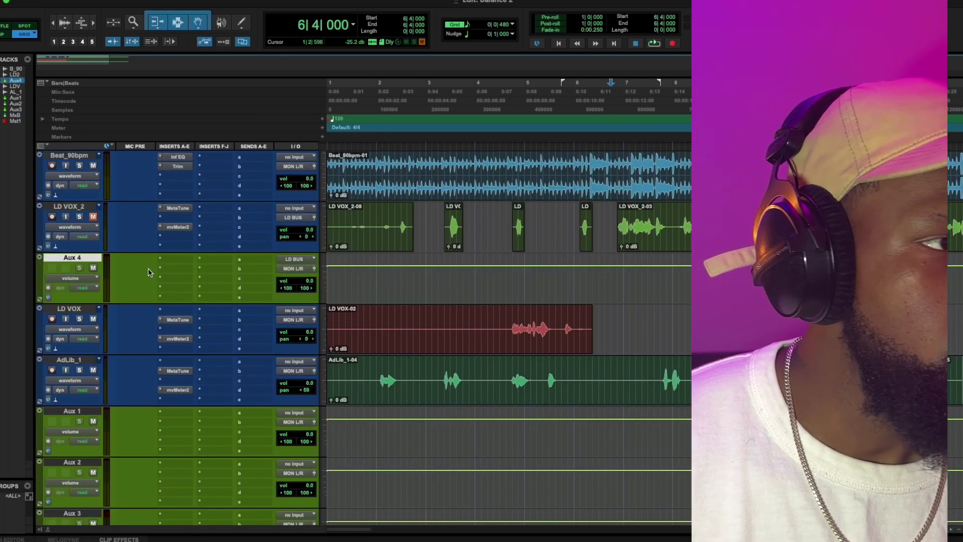
left_click_drag(67, 310, 126, 295)
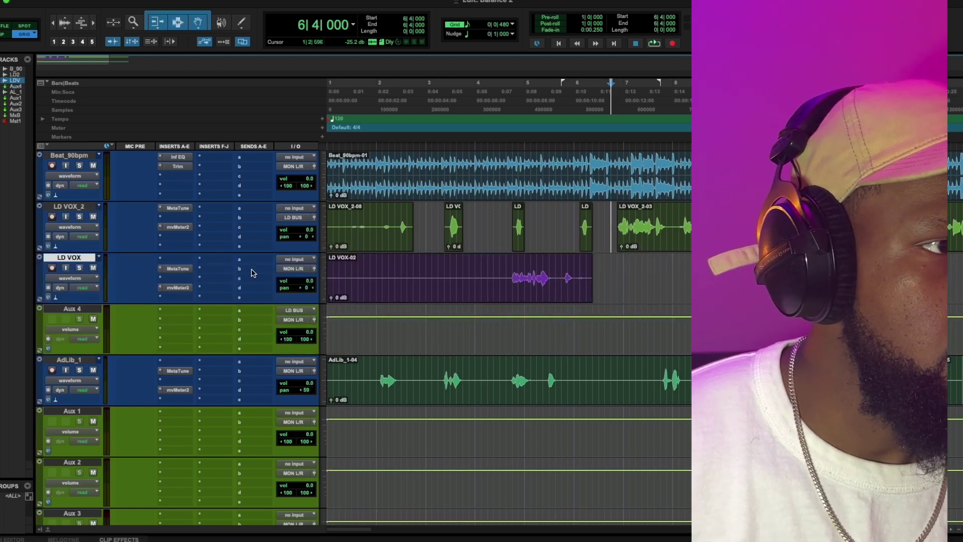
left_click(293, 260)
mouse_move(303, 269)
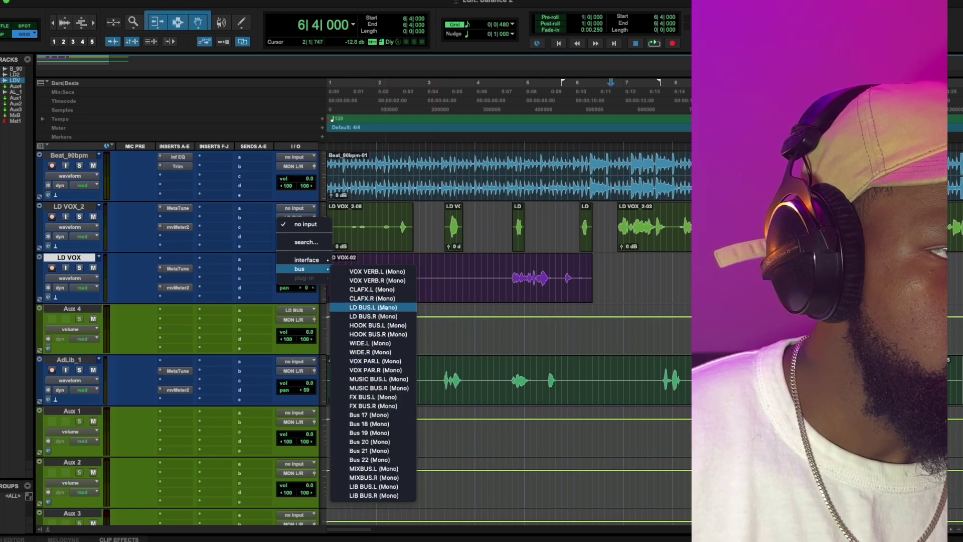
key("Escape")
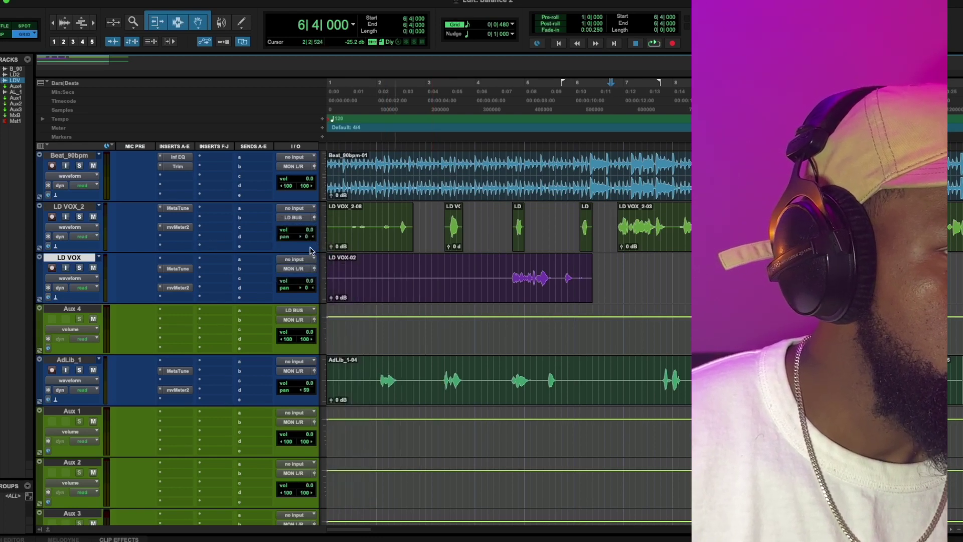
Route the output of the LD VOX track to the LD BUS (Stereo) bus.
left_click(296, 269)
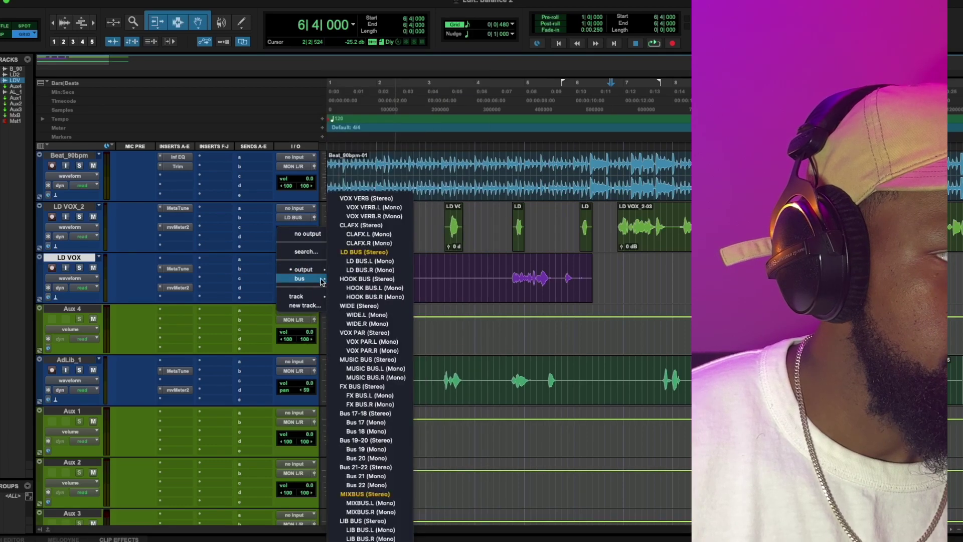
key("Escape")
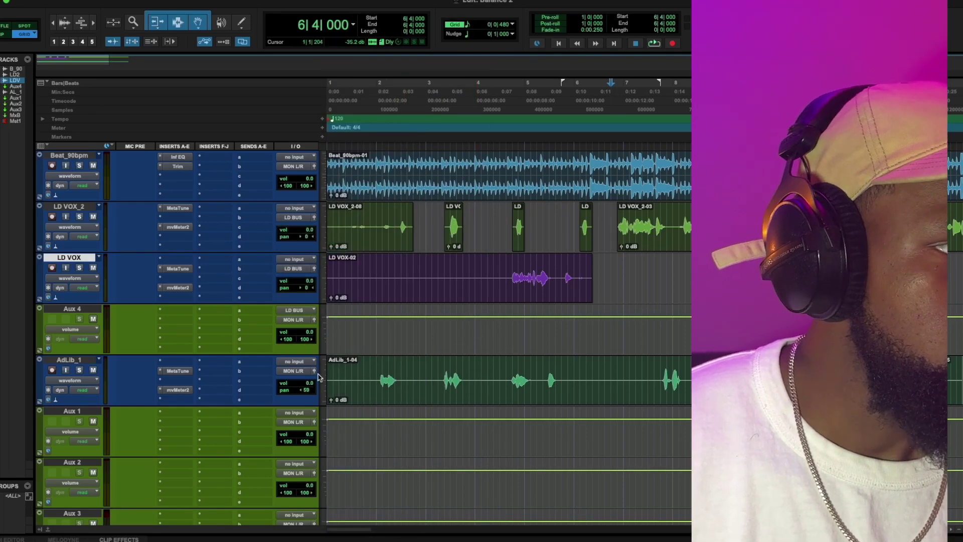
Rename the Aux 4 track as LD Bus.
double_click(72, 308)
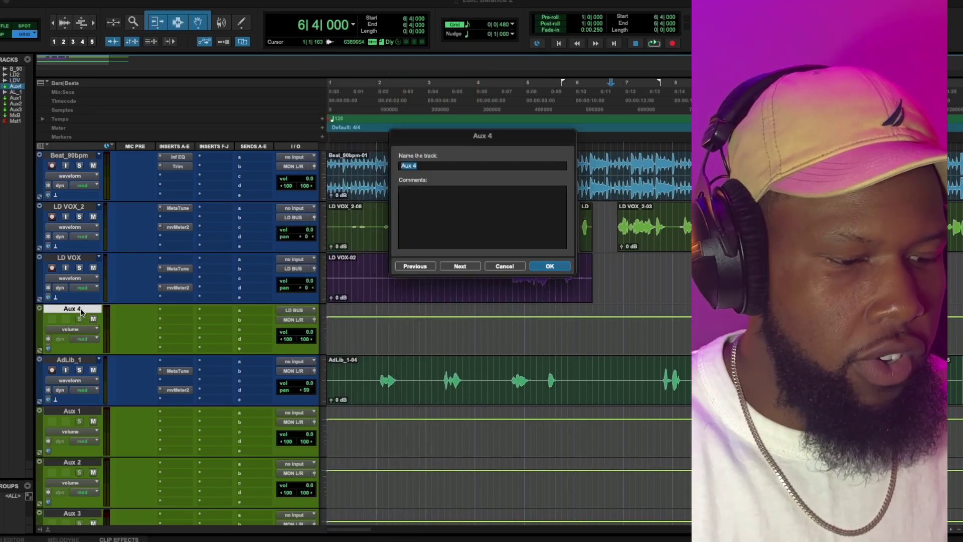
type("LD Bus")
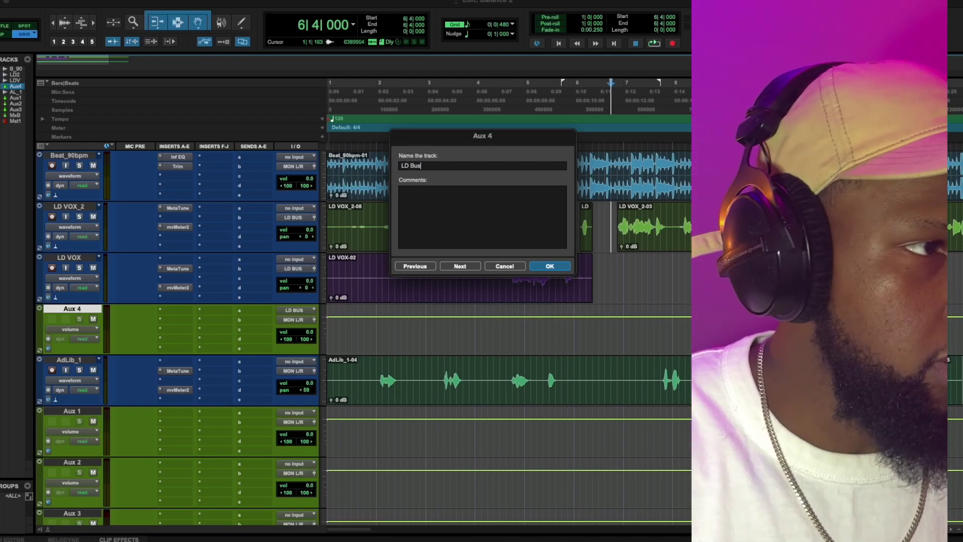
key("Return")
Route the output of the Aux 3 track to the LIB BUS (Stereo) bus.
scroll(309, 385, "down", 5)
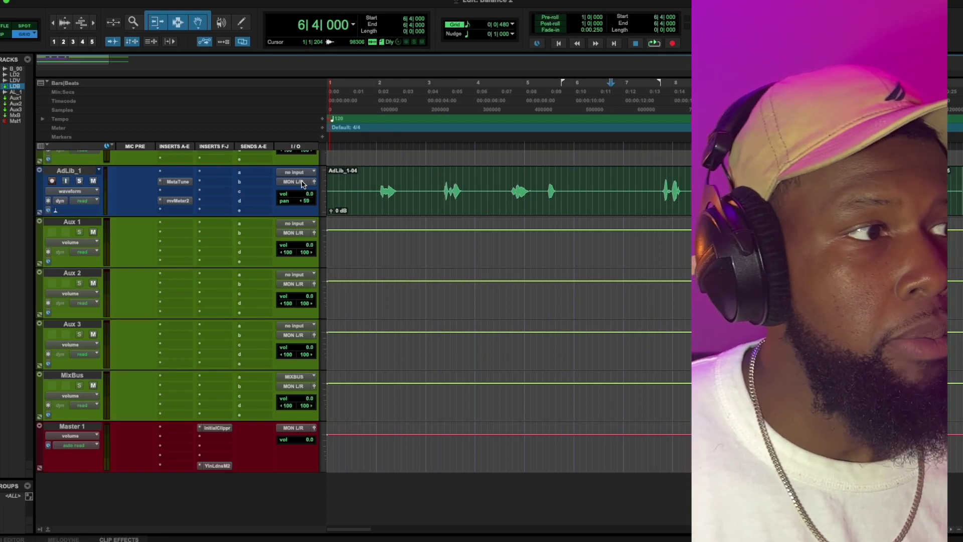
left_click(299, 337)
mouse_move(301, 344)
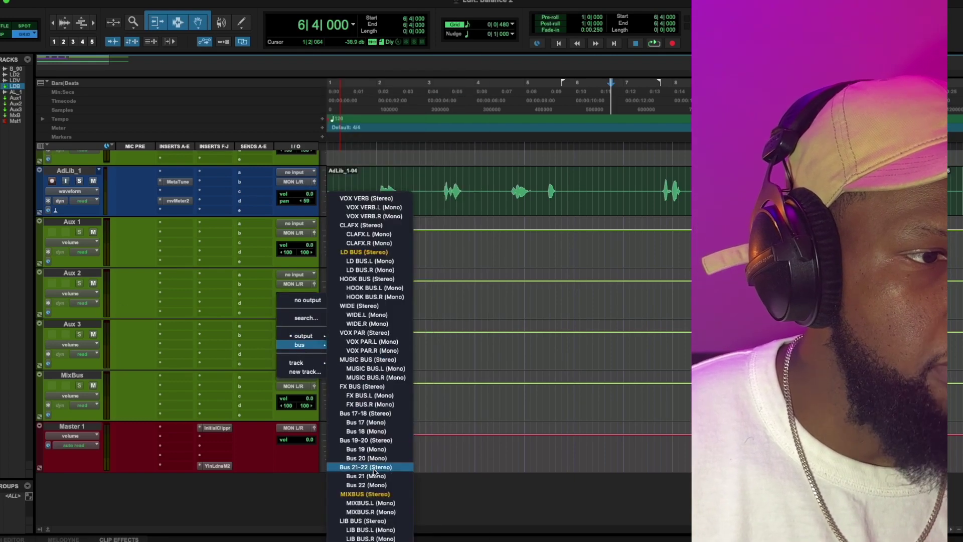
left_click(367, 522)
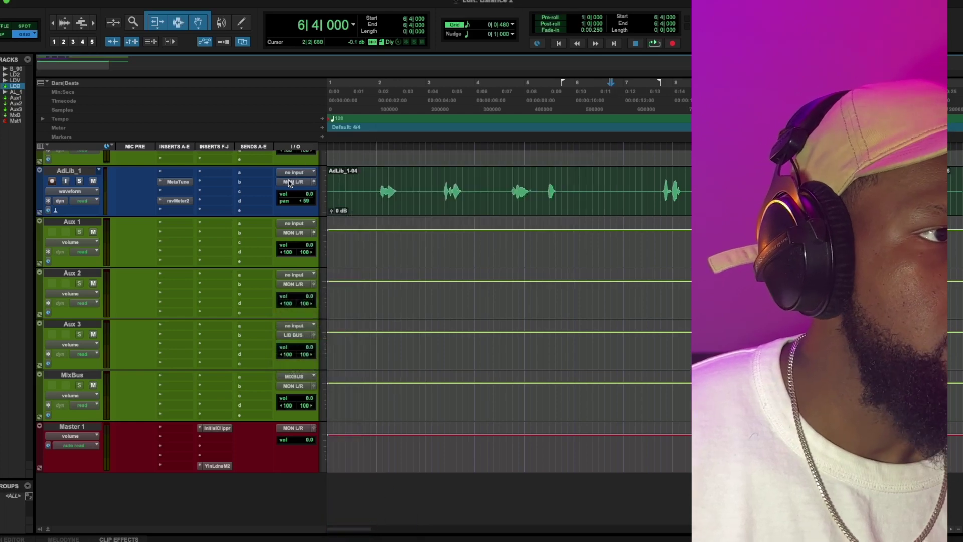
Route the output of the AdLib_1 track to the LIB BUS (Stereo) bus.
left_click(289, 183)
mouse_move(301, 191)
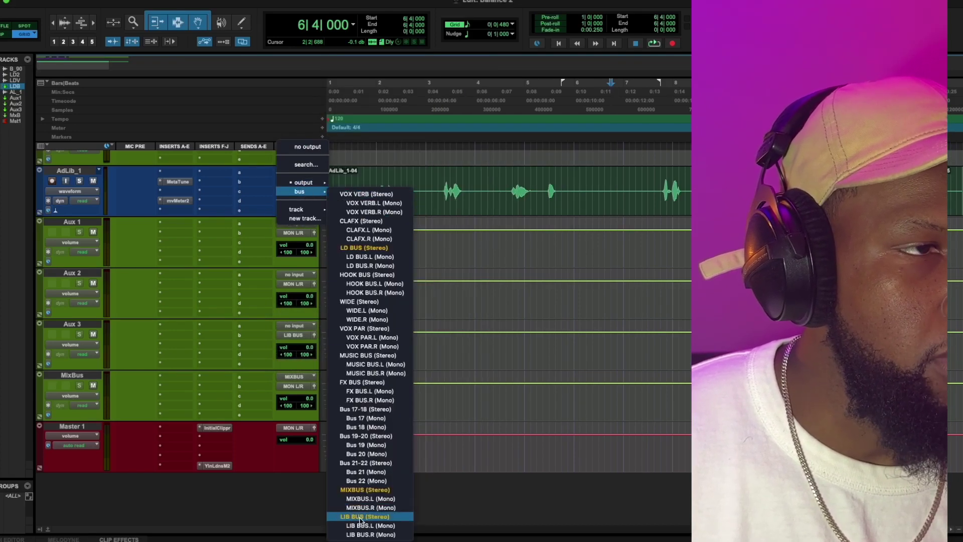
key("Escape")
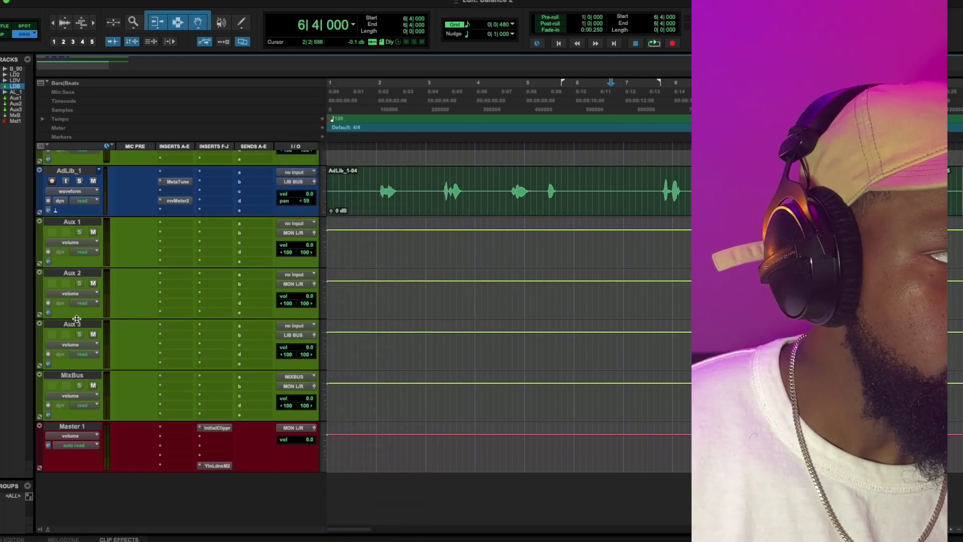
Move the Aux 3 track directly below AdLib_1 and rename it Lib Bus.
left_click_drag(74, 326, 72, 221)
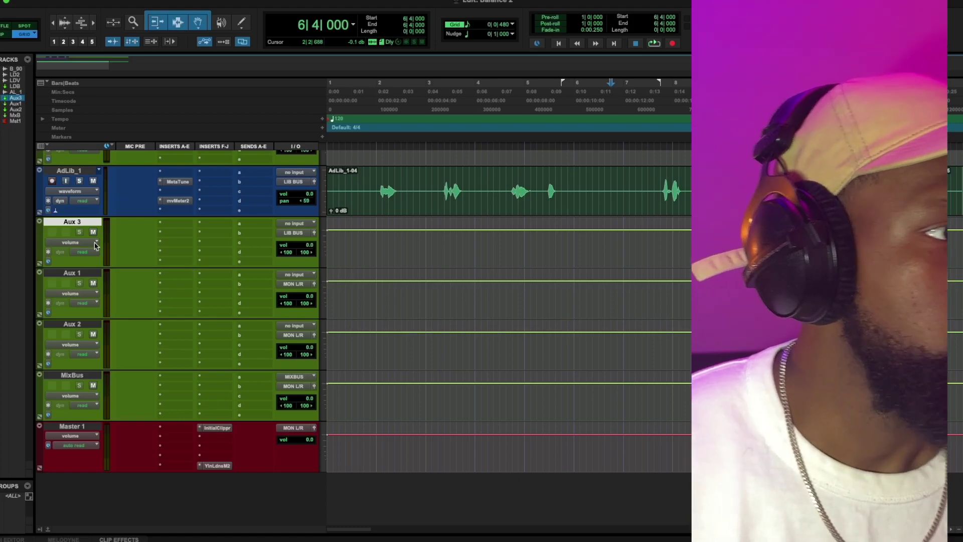
double_click(72, 222)
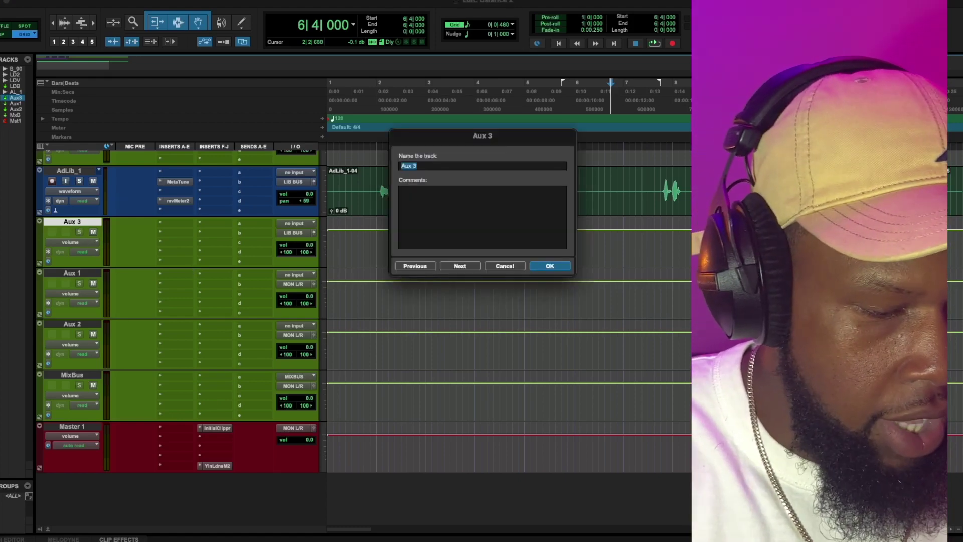
type("Lib Bus")
key("Return")
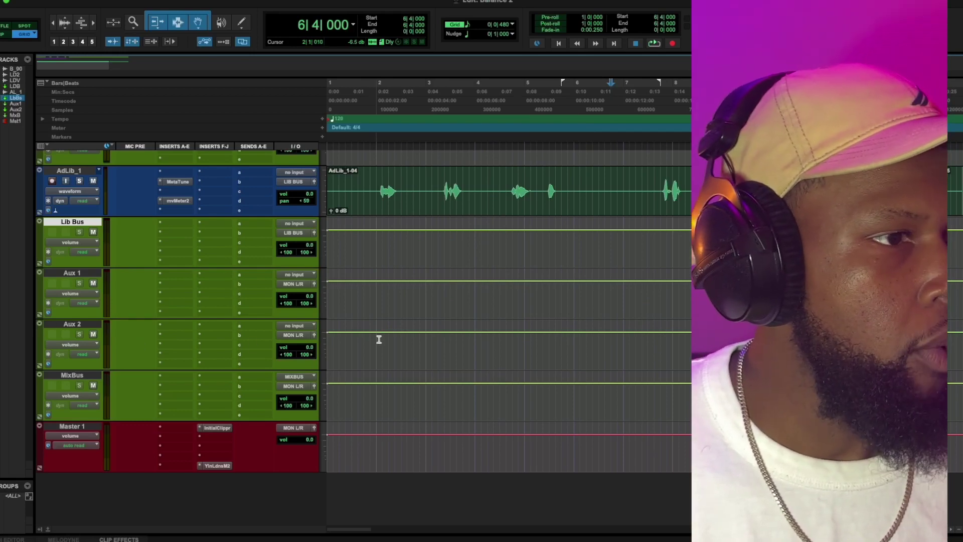
Route the output of the Aux 2 track to the MUSIC BUS (Stereo) bus.
left_click(293, 335)
mouse_move(299, 345)
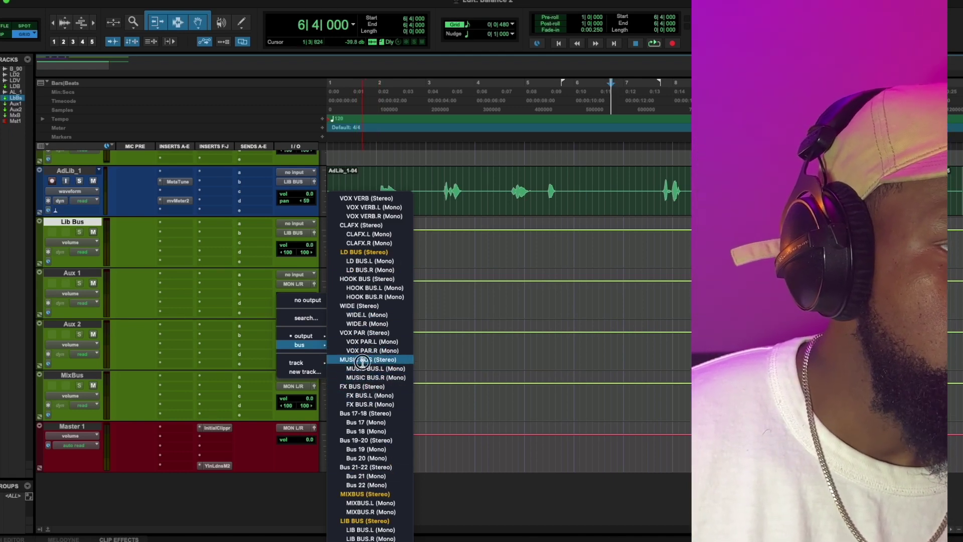
left_click(354, 359)
Route the output of the Beat_90bpm track to the MUSIC BUS (Stereo) bus.
scroll(245, 346, "up", 4)
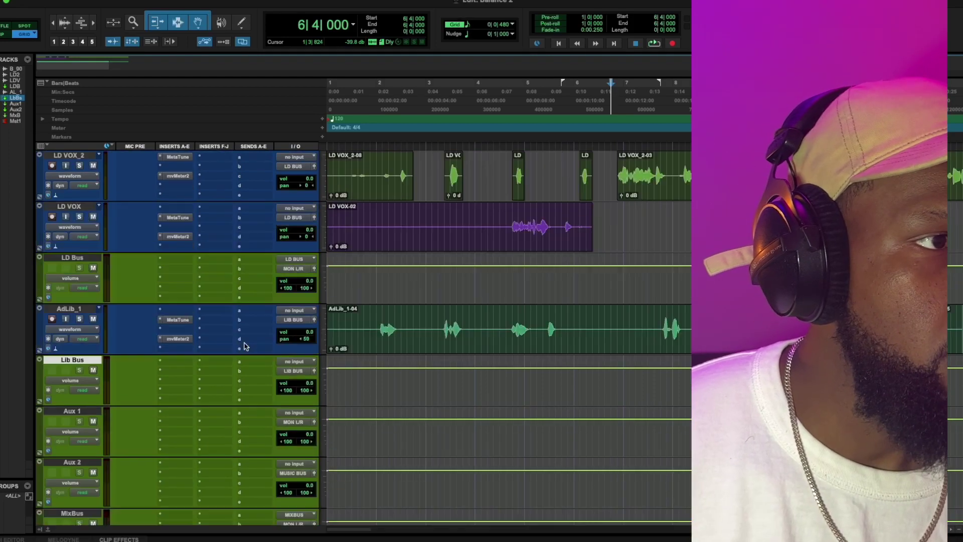
left_click(293, 167)
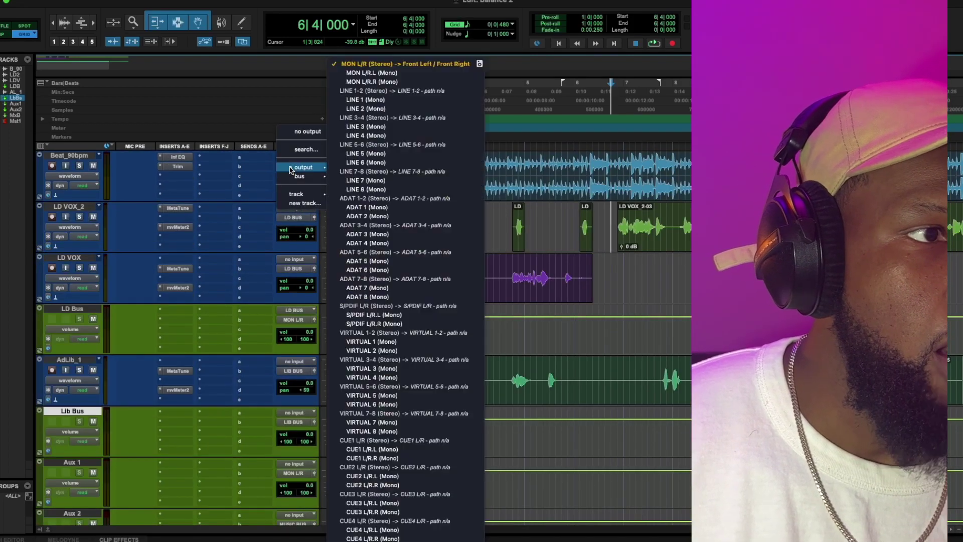
mouse_move(311, 178)
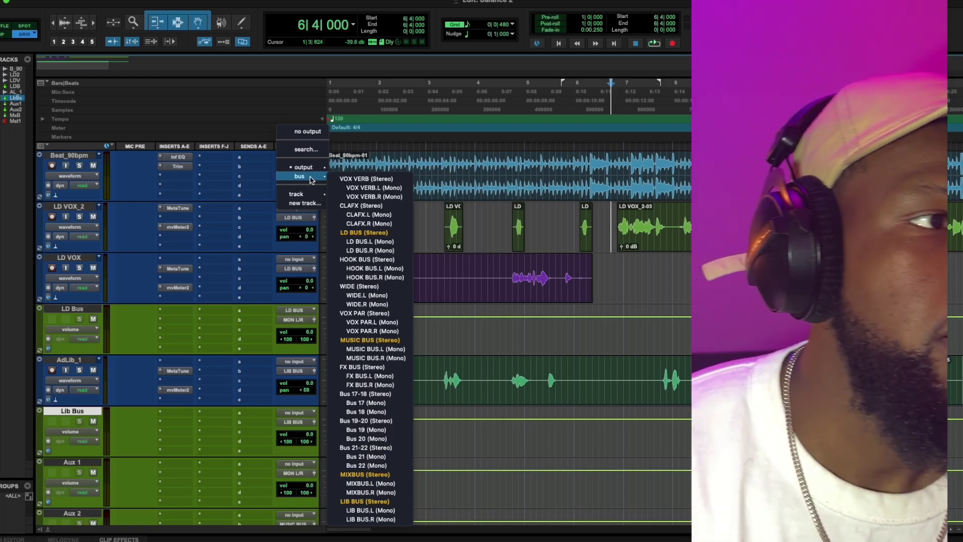
left_click(372, 341)
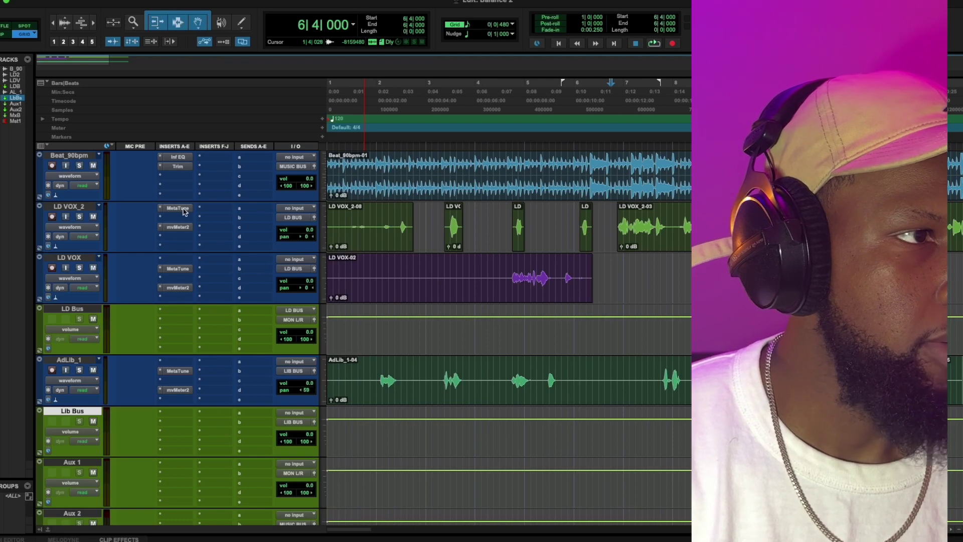
Route the output of the Aux 1 track to Bus 21-22 (Stereo).
scroll(234, 340, "down", 5)
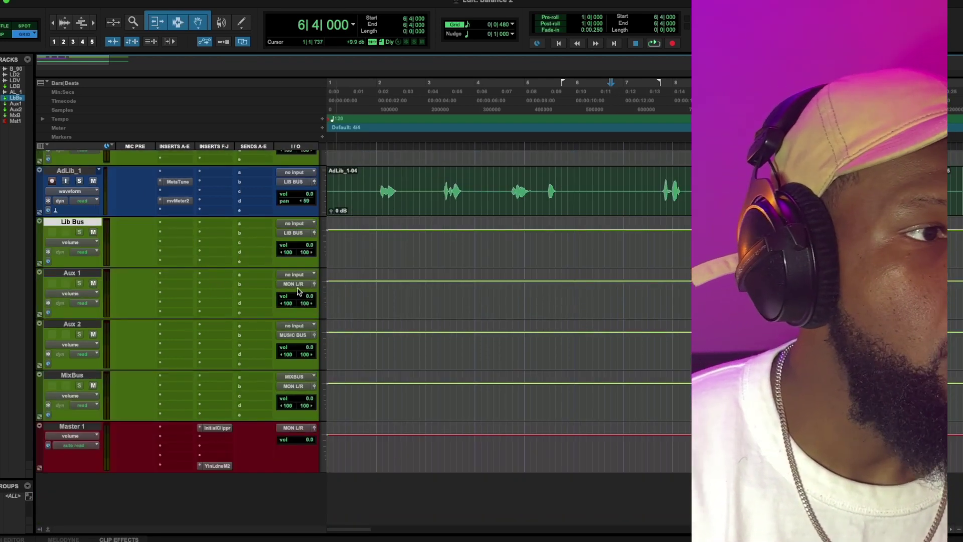
left_click(297, 285)
mouse_move(301, 294)
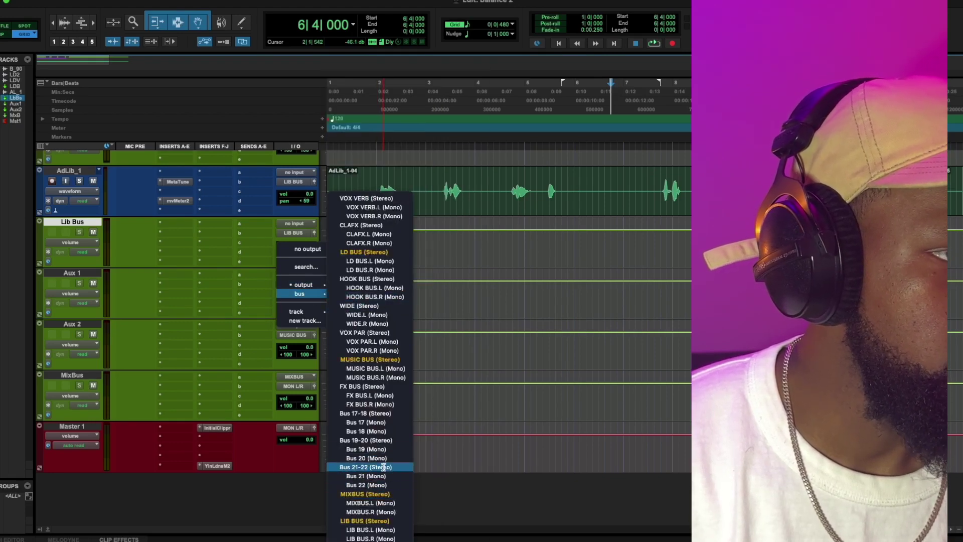
left_click(384, 467)
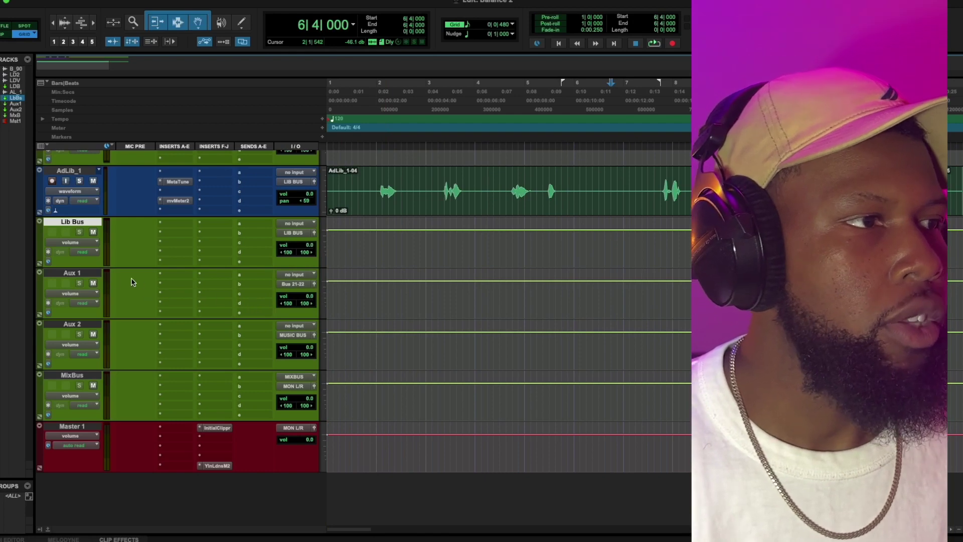
Rename the Aux 1 track as ALL VOX.
double_click(72, 272)
type("ALL")
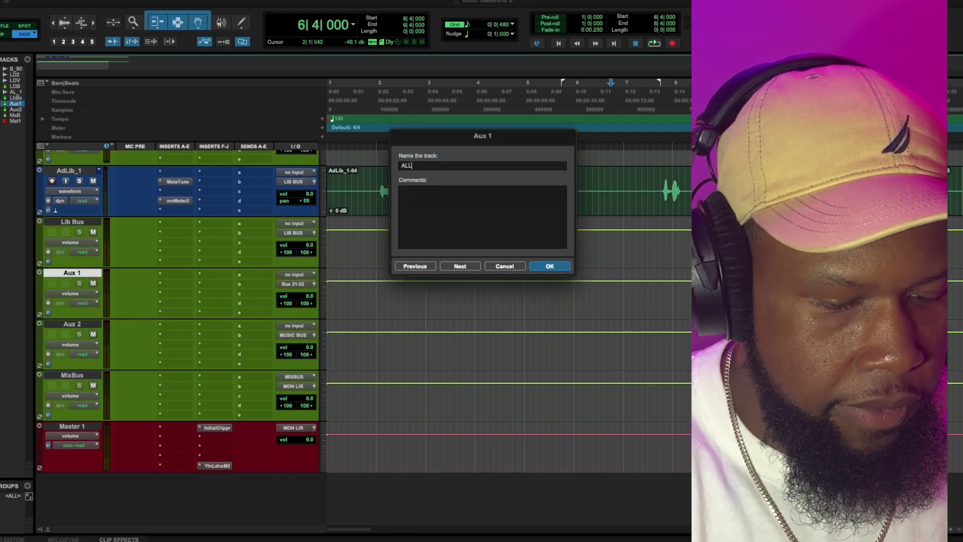
type(" VOX")
key("Return")
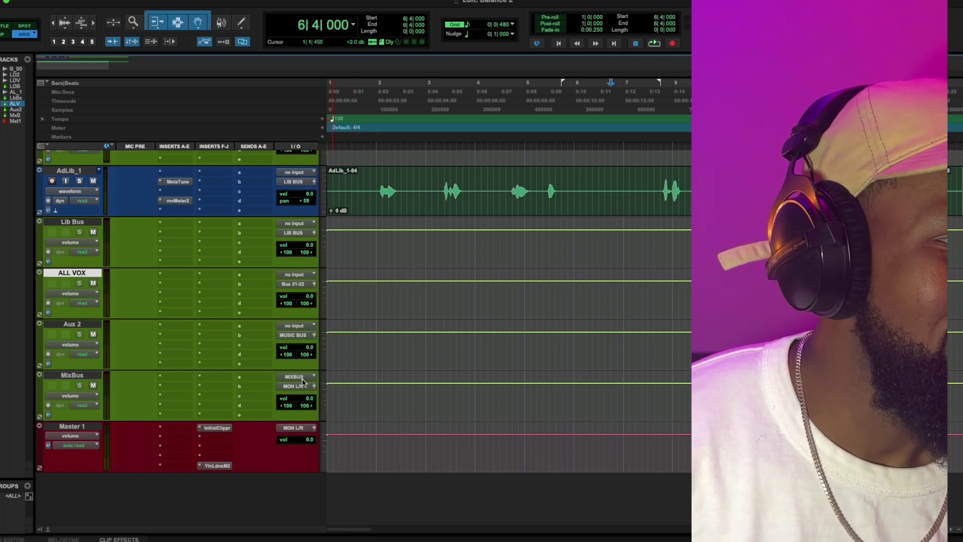
Route the output of the Aux 2 track to MIXBUS (Stereo) and set its input to MUSIC BUS (Stereo).
left_click(306, 336)
mouse_move(301, 344)
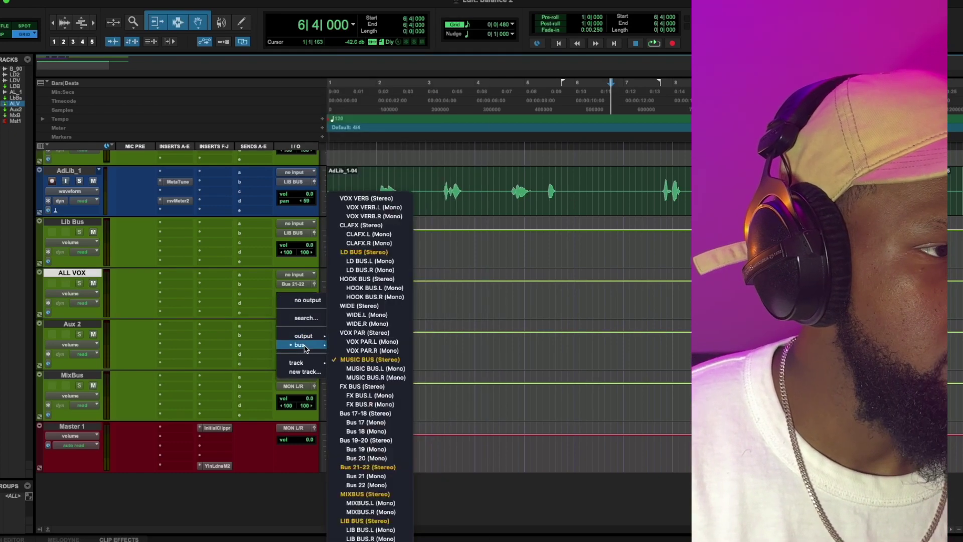
left_click(359, 494)
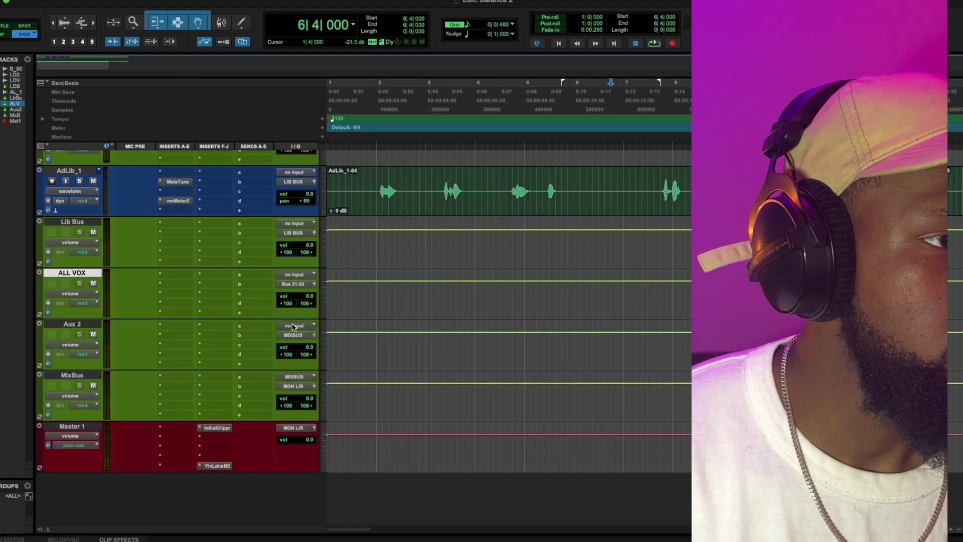
left_click(295, 326)
mouse_move(298, 326)
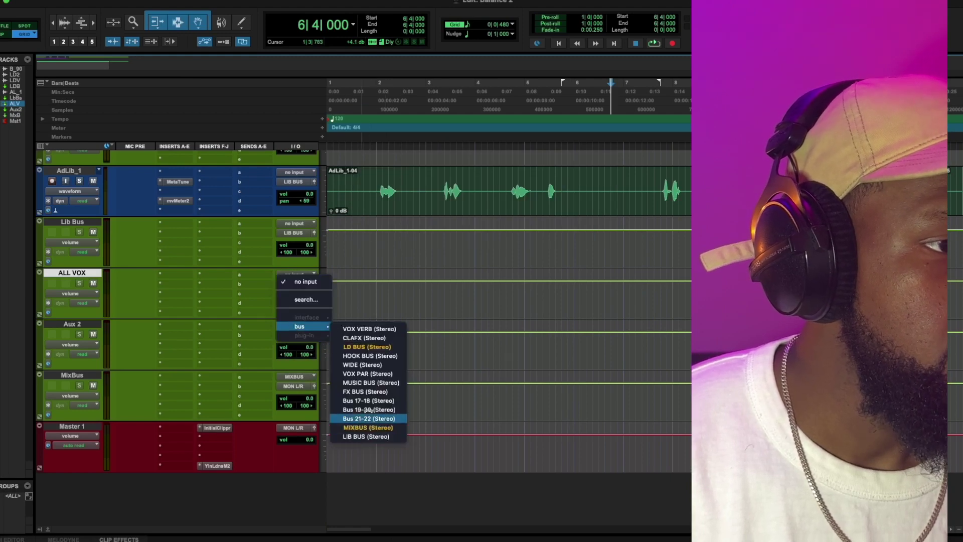
left_click(387, 377)
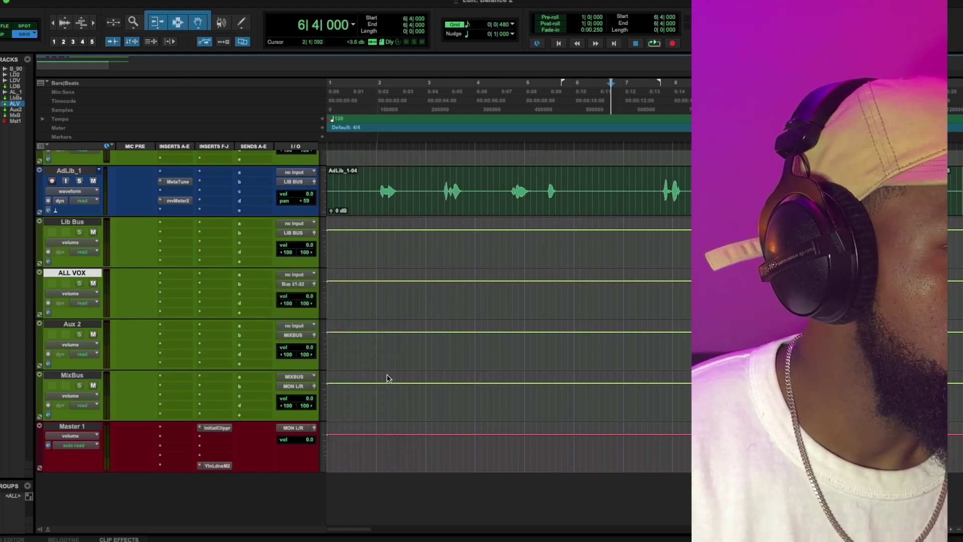
left_click(293, 283)
mouse_move(301, 294)
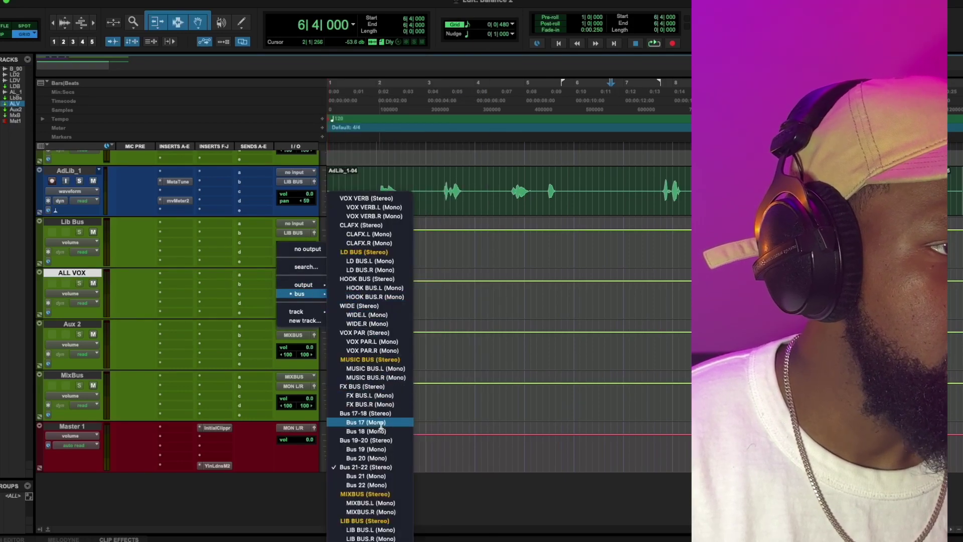
left_click(303, 260)
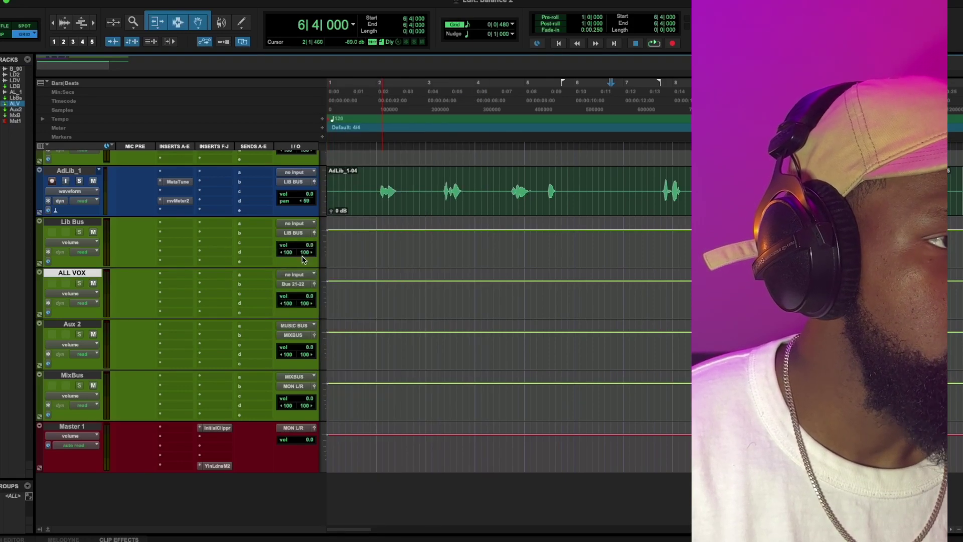
Set the input of the ALL VOX track to Bus 21-22 (Stereo) and route its output to MIXBUS.
left_click(294, 277)
mouse_move(301, 276)
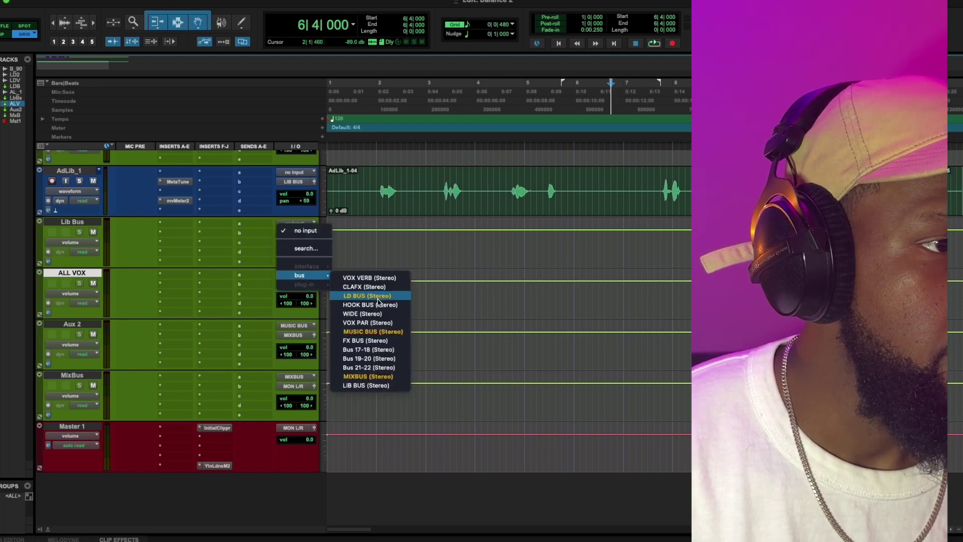
left_click(376, 368)
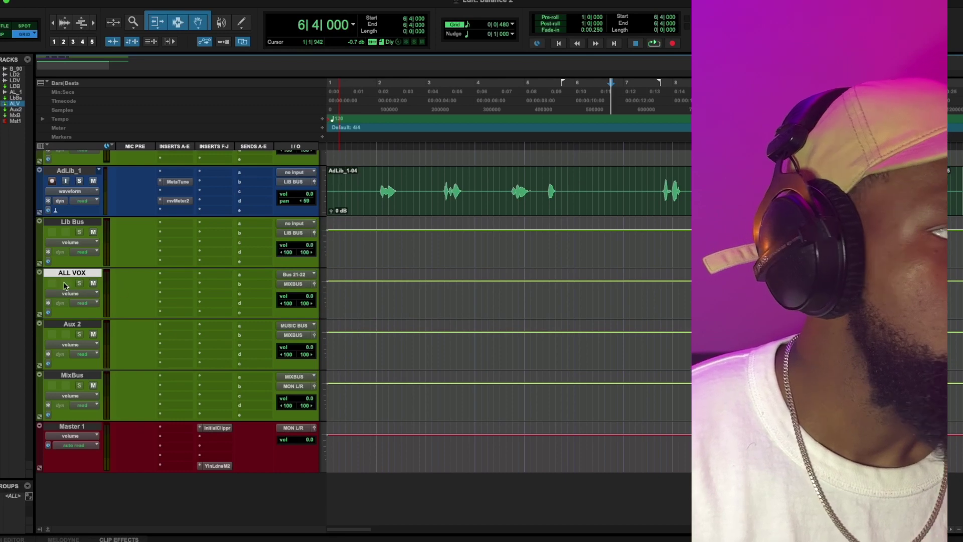
Route the output of the Lib Bus track to MIXBUS (Stereo) and set its input to LIB BUS (Stereo).
left_click(298, 236)
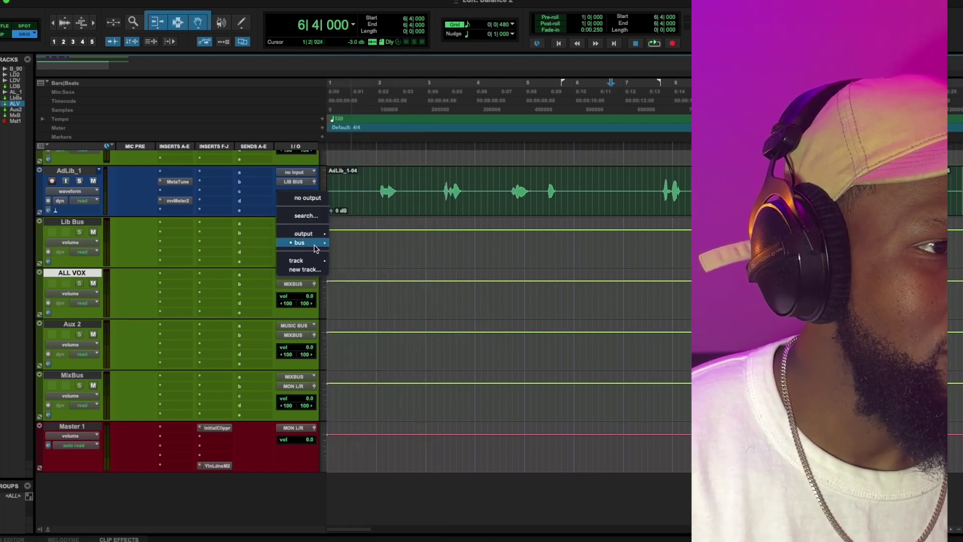
mouse_move(303, 242)
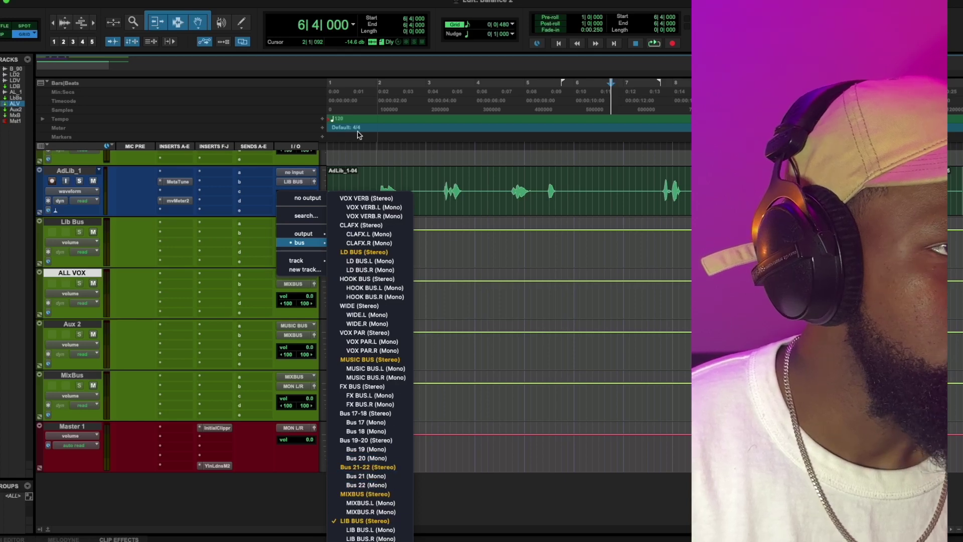
left_click(366, 494)
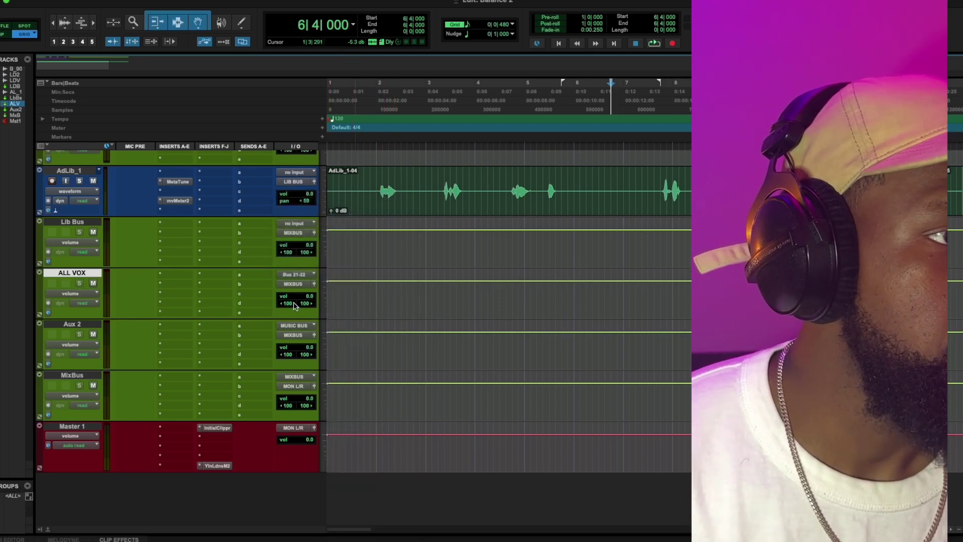
left_click(289, 226)
mouse_move(311, 224)
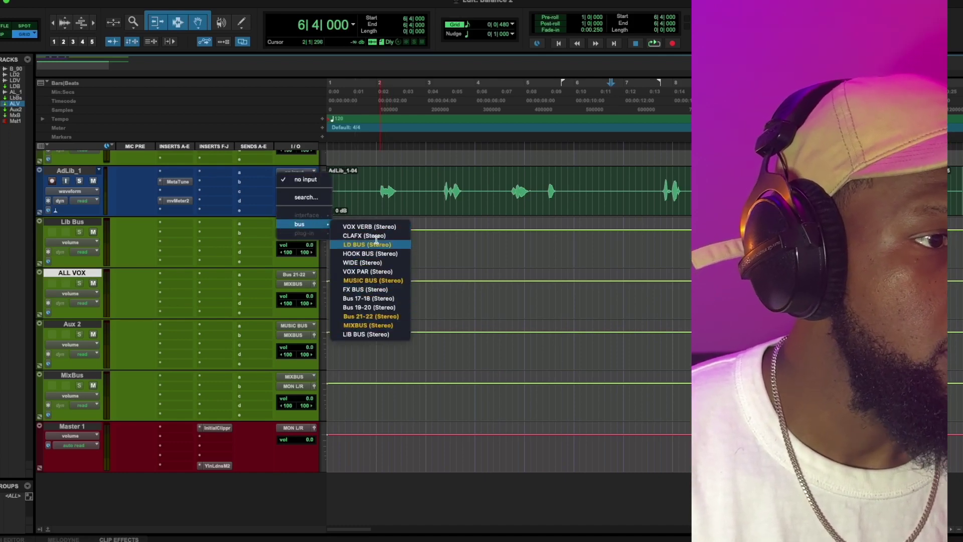
left_click(357, 335)
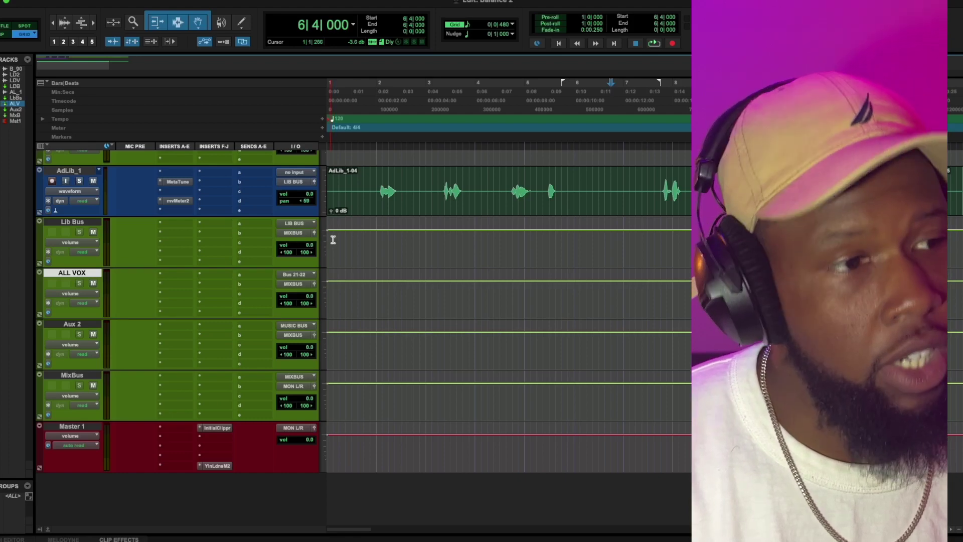
Route the output of the LD Bus track to MIXBUS (Stereo).
scroll(335, 256, "up", 5)
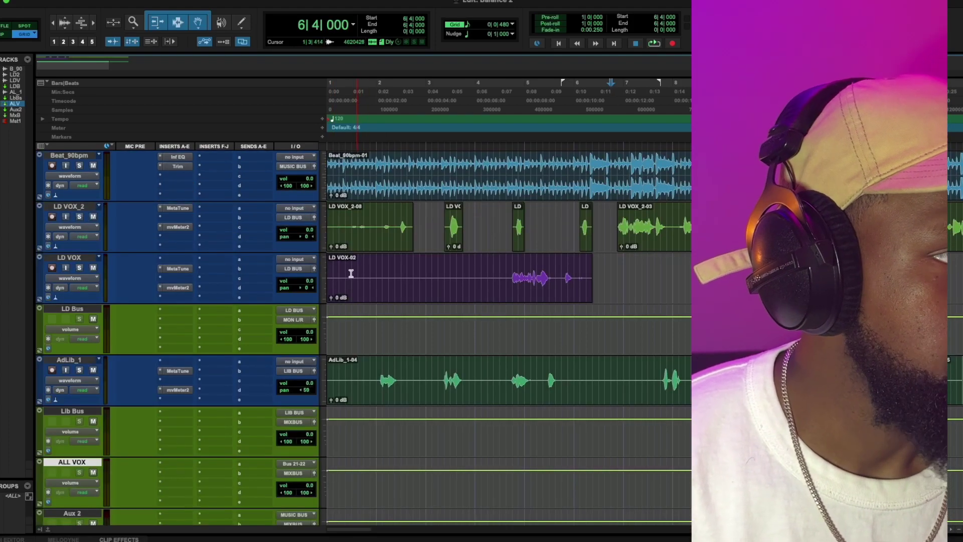
left_click(304, 321)
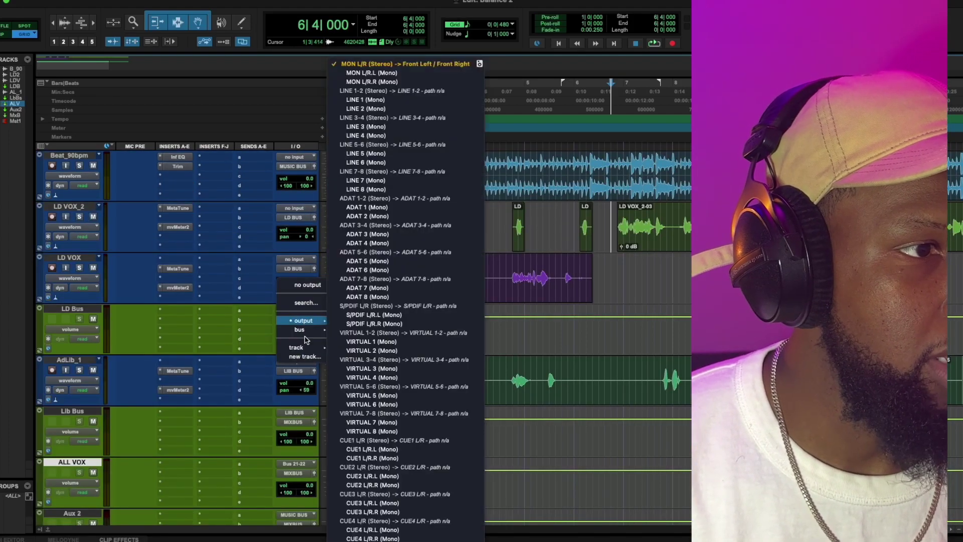
mouse_move(306, 330)
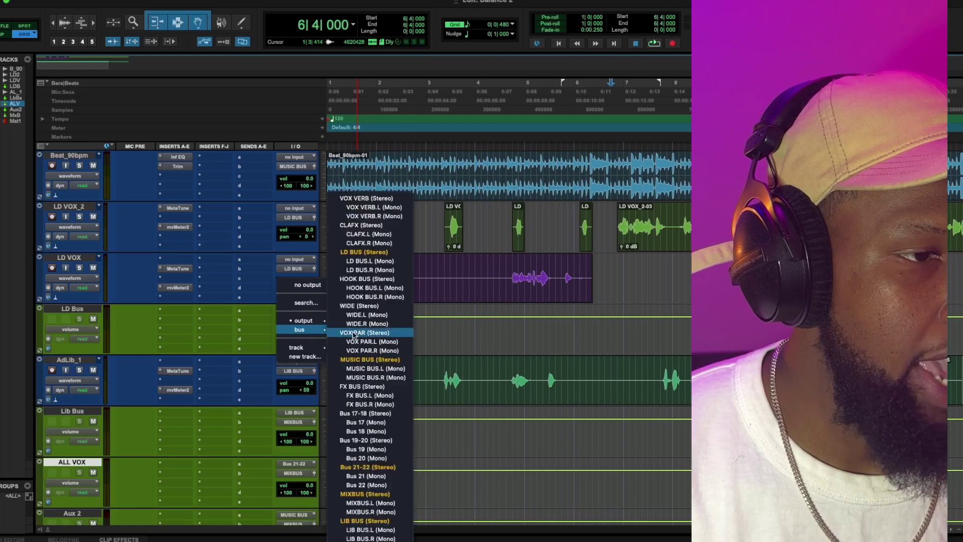
left_click(366, 494)
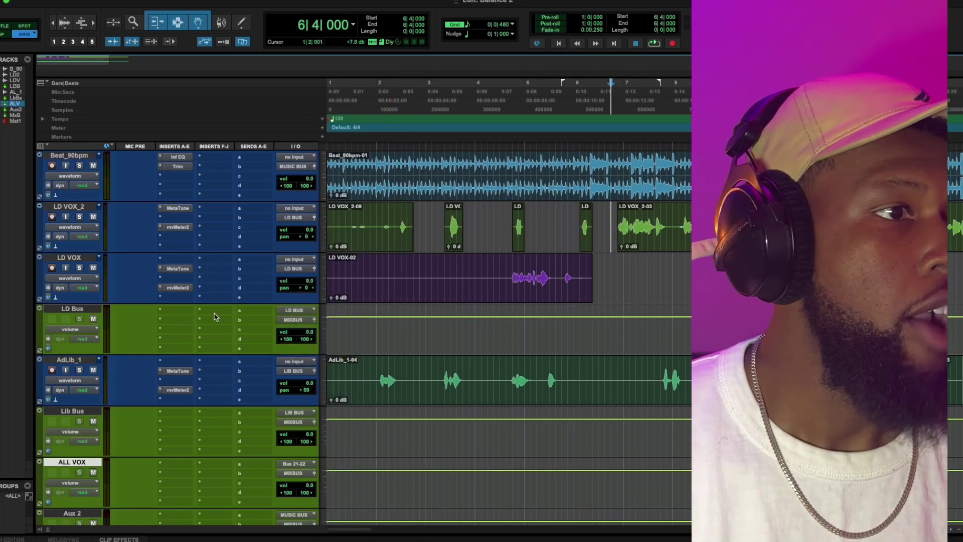
Check the vocal routing by playing the session with the ALL VOX volume pulled down to −∞, and reset the volume to 0.0.
scroll(214, 317, "down", 5)
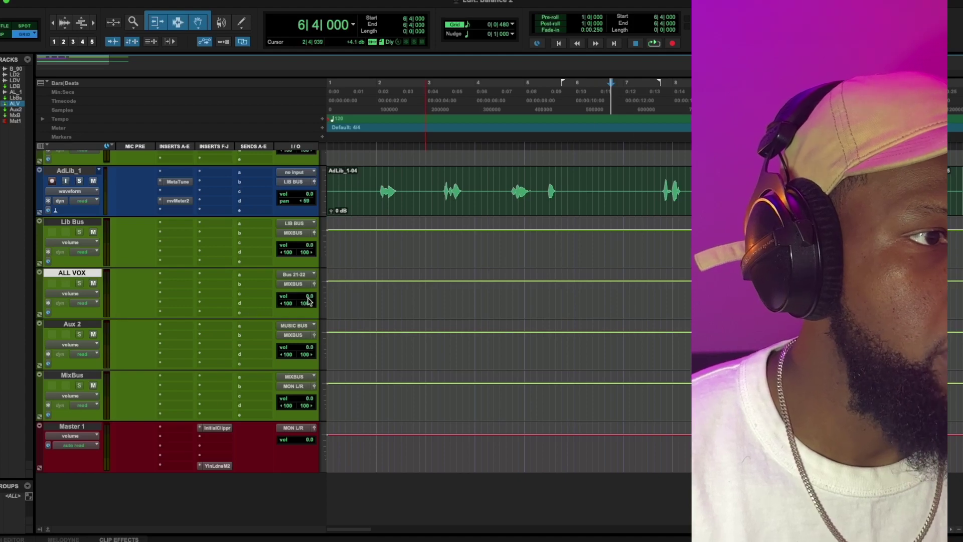
left_click_drag(308, 301, 311, 401)
key("space")
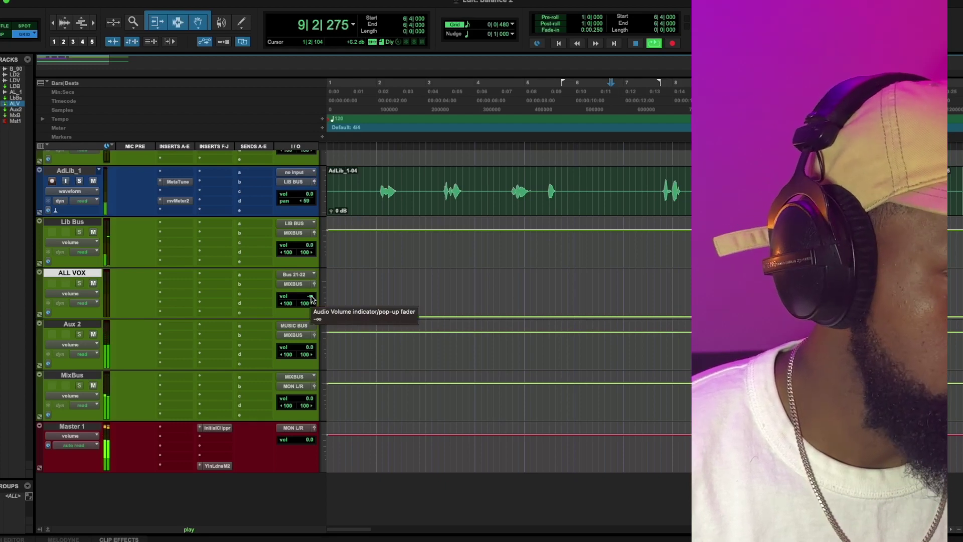
left_click(289, 298, "alt")
scroll(290, 298, "up", 4)
key("space")
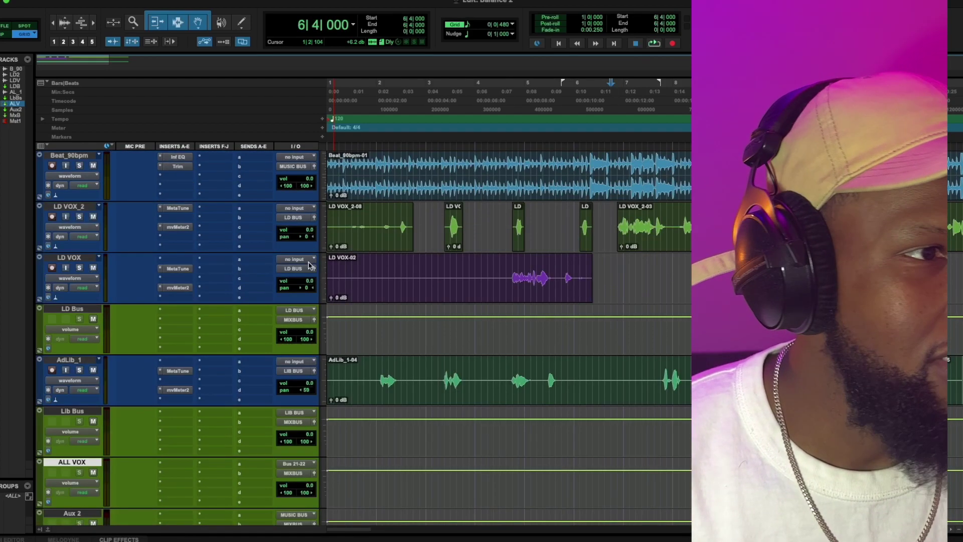
Route the outputs of the LD Bus and Lib Bus tracks to Bus 21-22 (Stereo).
left_click(287, 321)
mouse_move(301, 330)
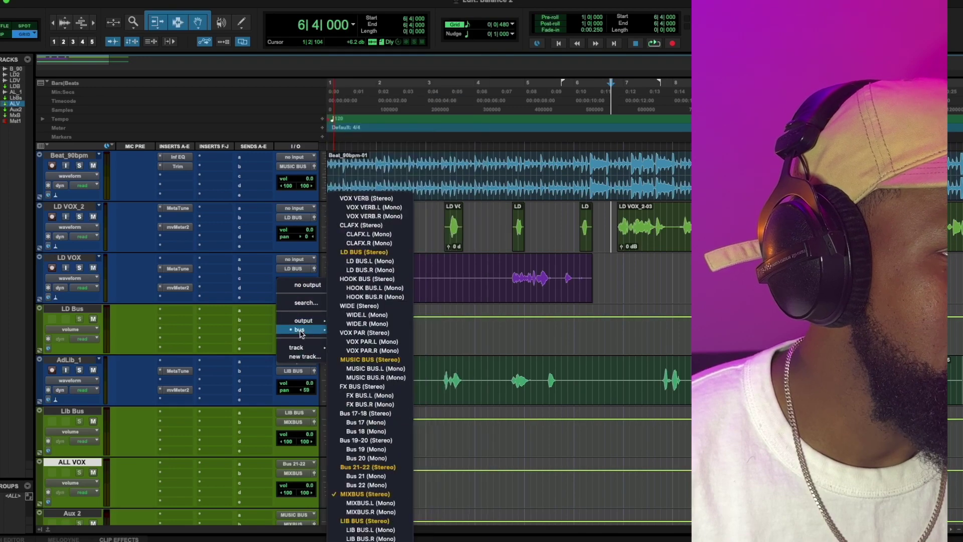
left_click(371, 466)
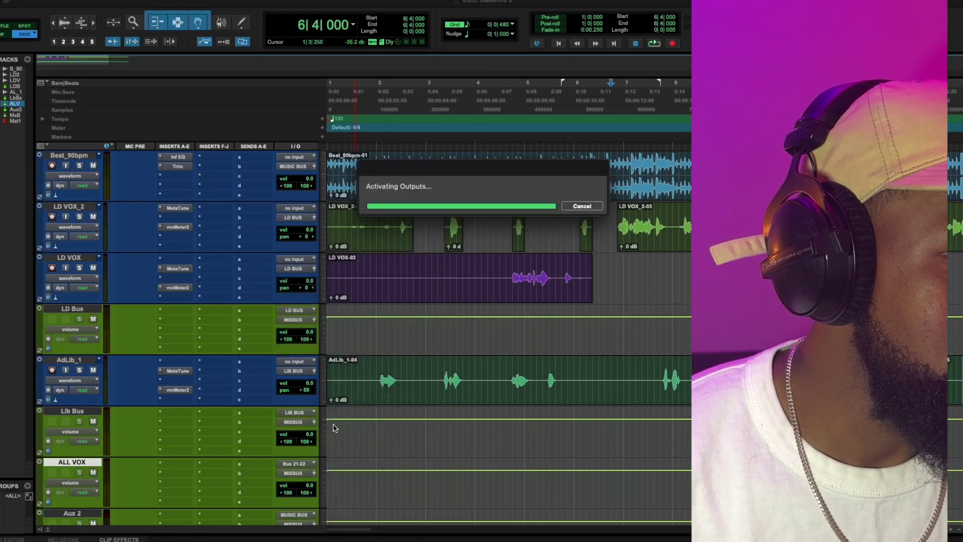
left_click(295, 423)
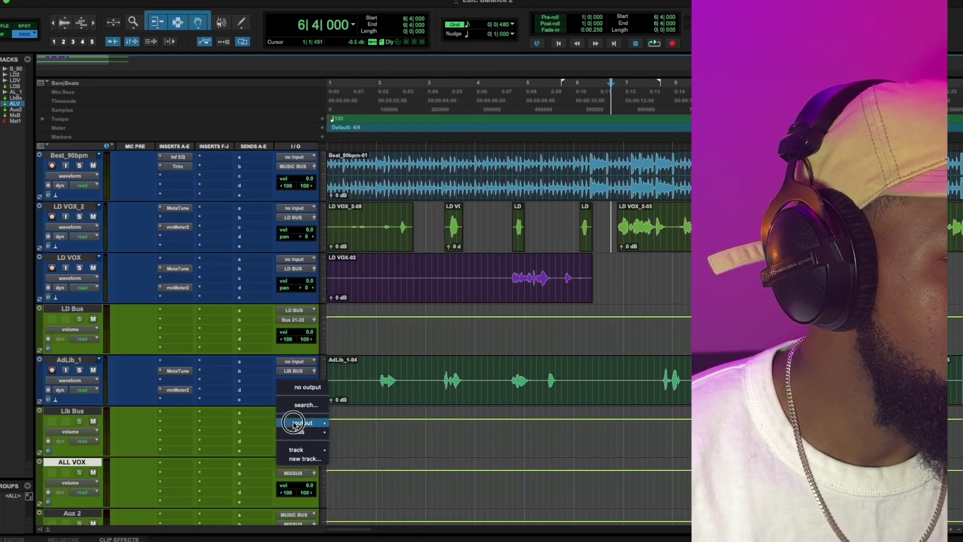
mouse_move(301, 431)
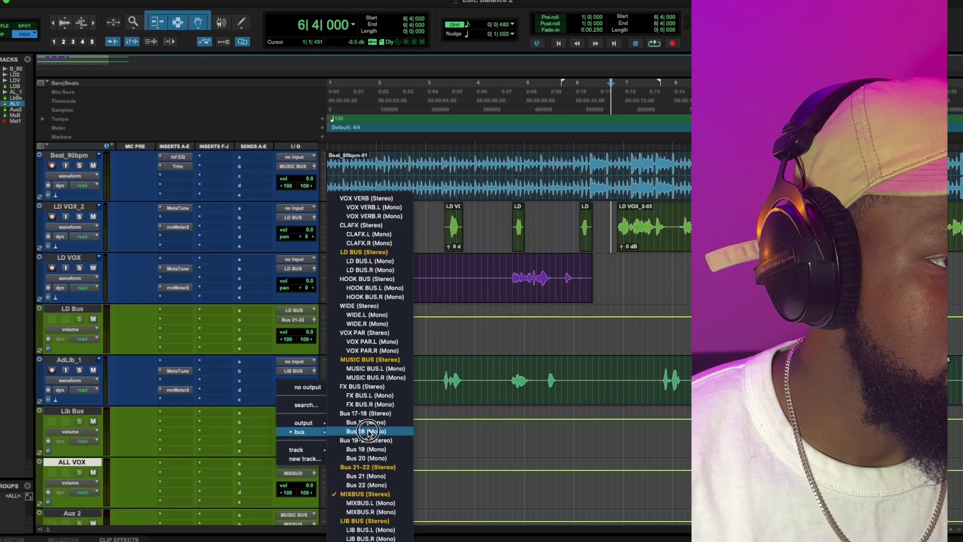
left_click(386, 463)
Retest the ALL VOX track by playing the session with its volume at −∞, and restore the volume to 0.0.
scroll(328, 412, "down", 5)
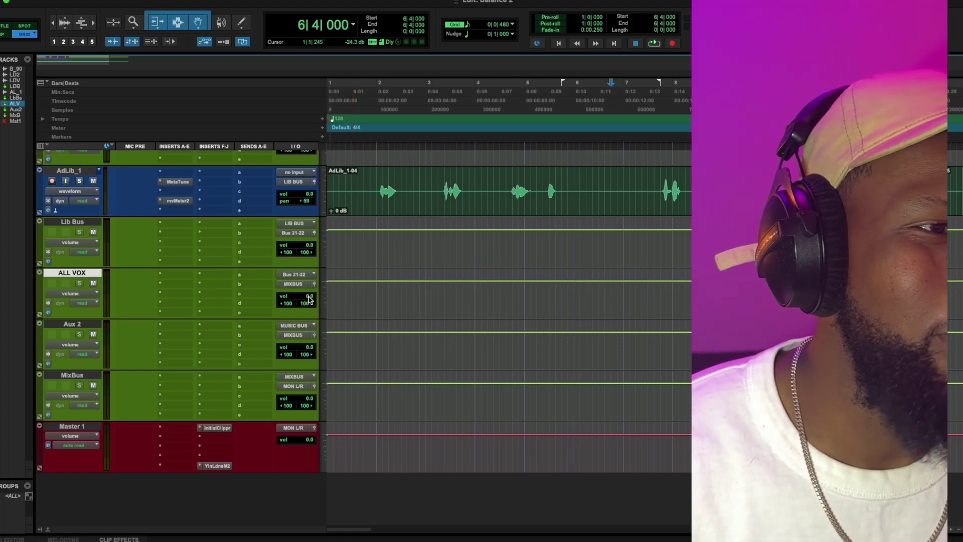
left_click_drag(308, 298, 322, 518)
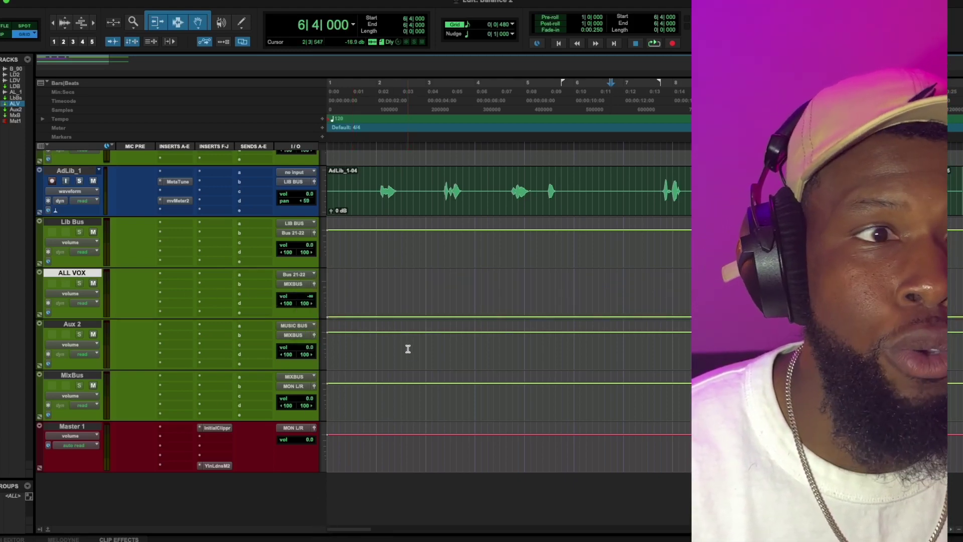
key("space")
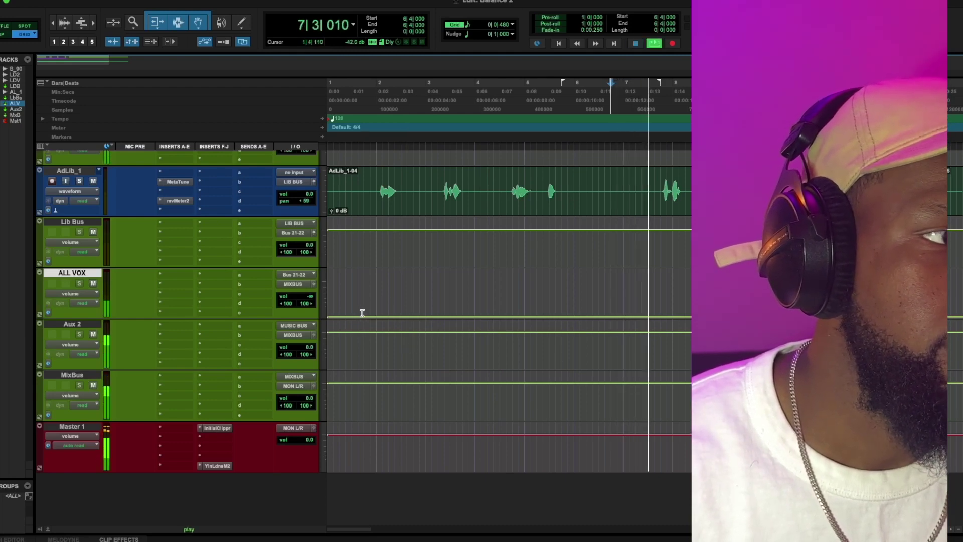
left_click(312, 300, "alt")
key("space")
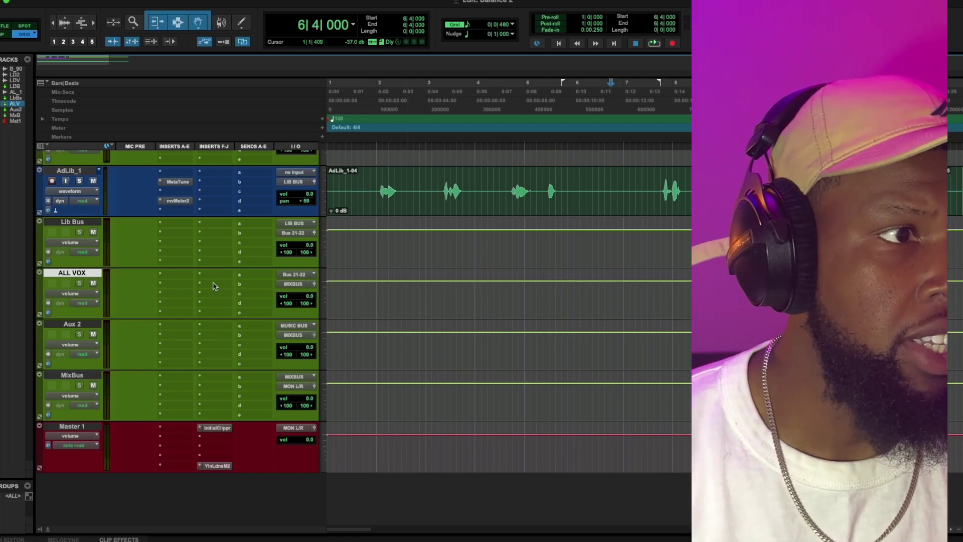
Create four new stereo aux input tracks.
scroll(213, 285, "up", 5)
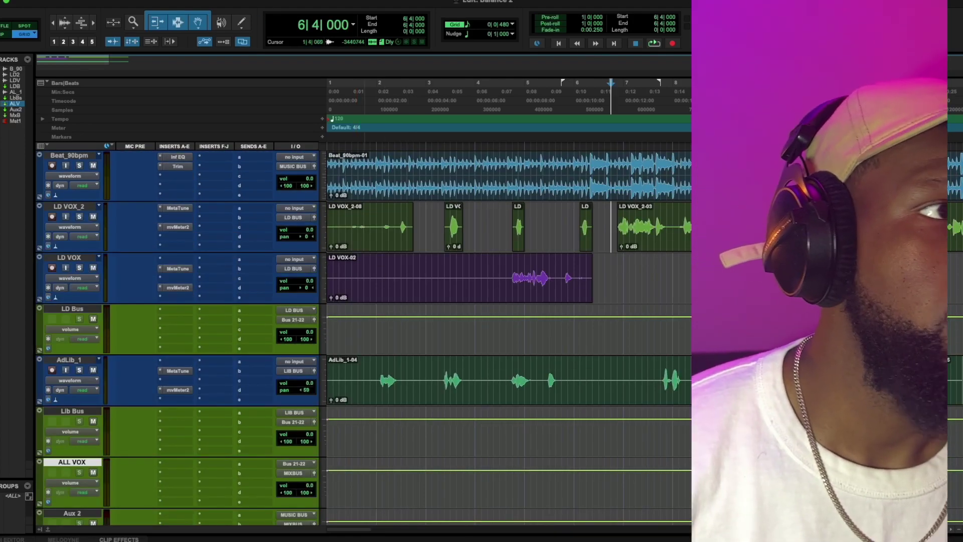
left_click(126, 1)
left_click(131, 6)
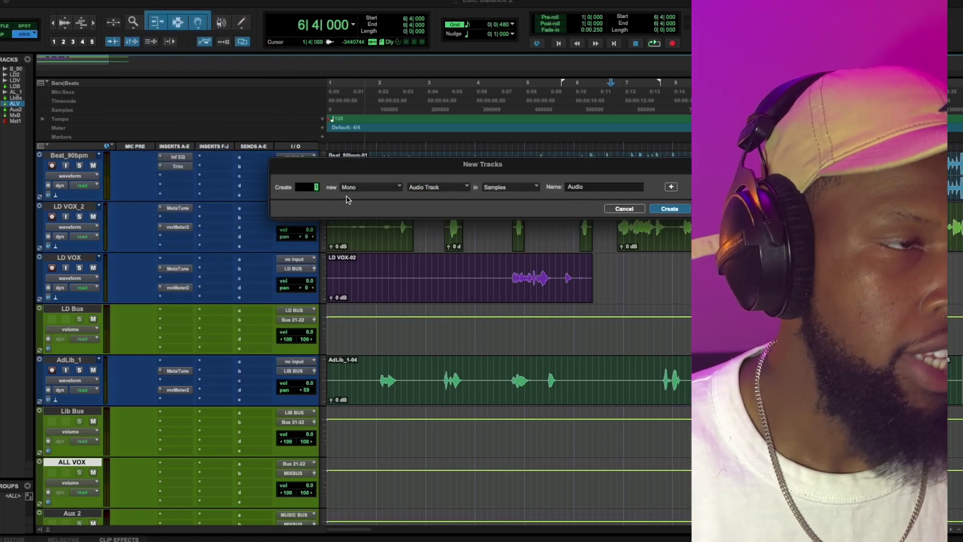
left_click(378, 192)
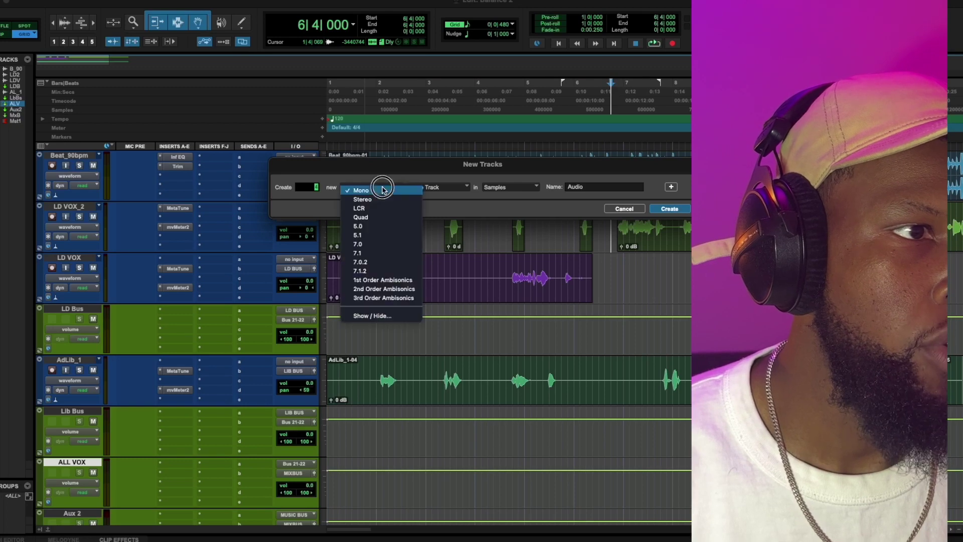
left_click(378, 199)
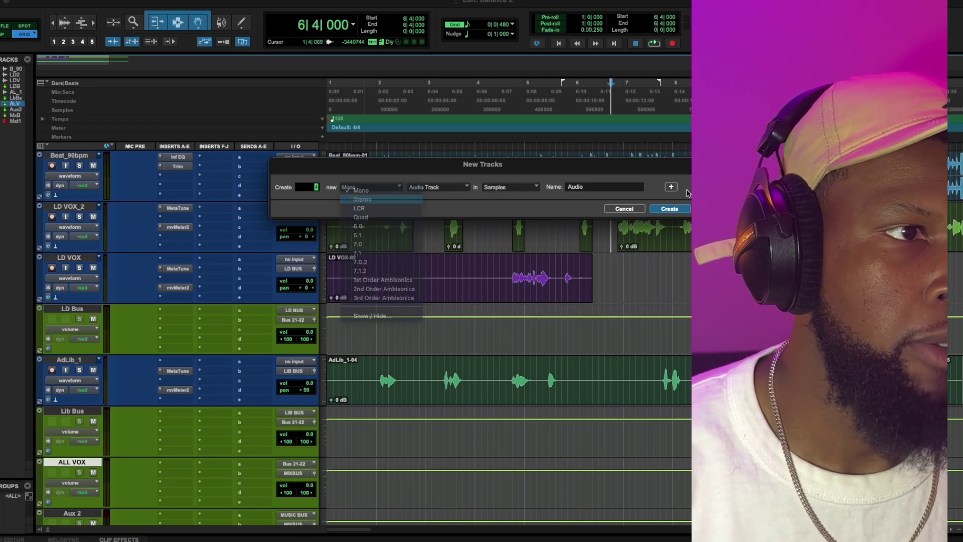
left_click(448, 187)
left_click(442, 189)
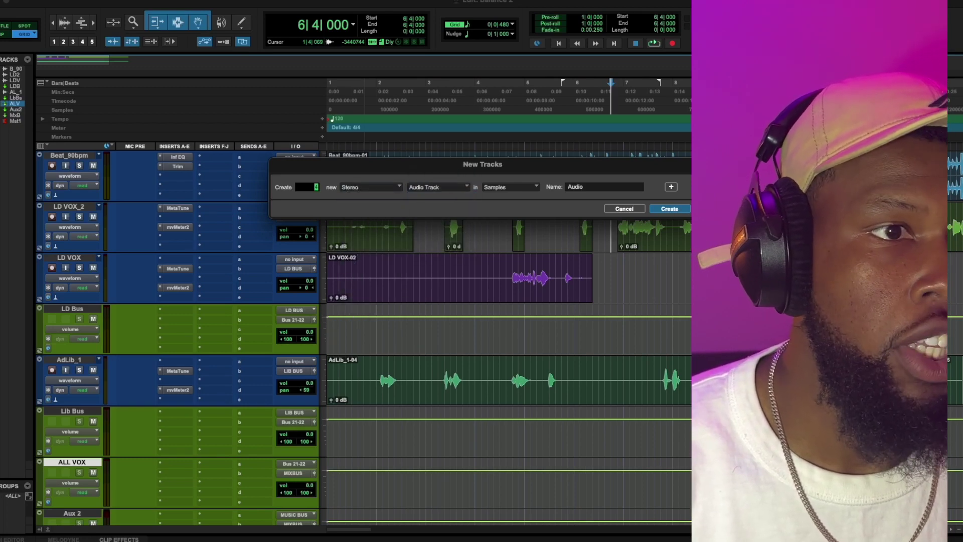
left_click(669, 209)
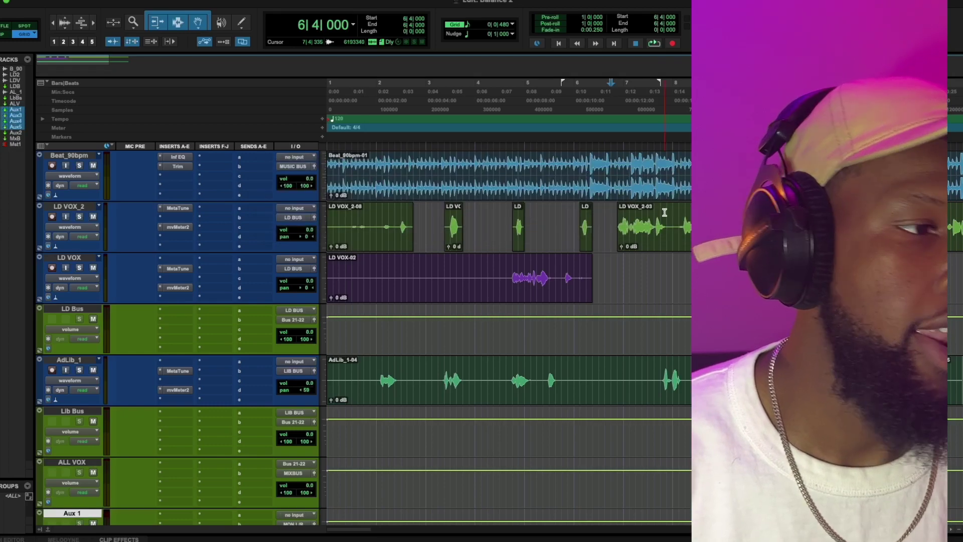
Move the ALL VOX track below the Aux 5 track, directly above Aux 2.
scroll(201, 397, "down", 10)
scroll(201, 397, "up", 10)
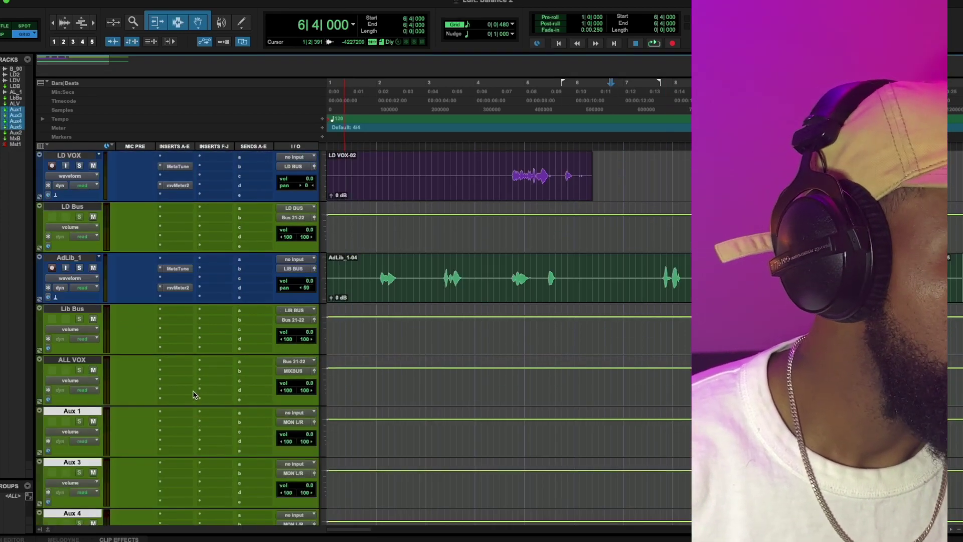
scroll(196, 395, "down", 2)
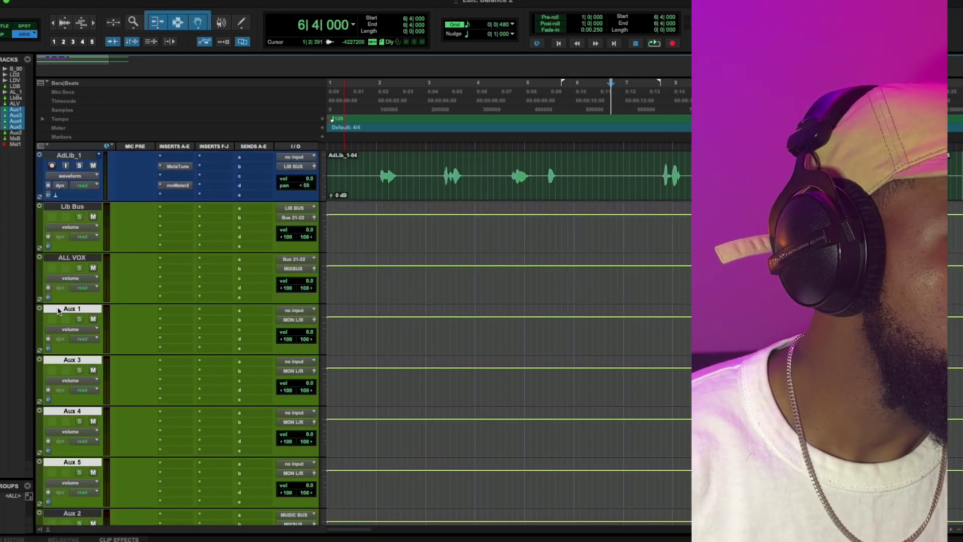
left_click(73, 255)
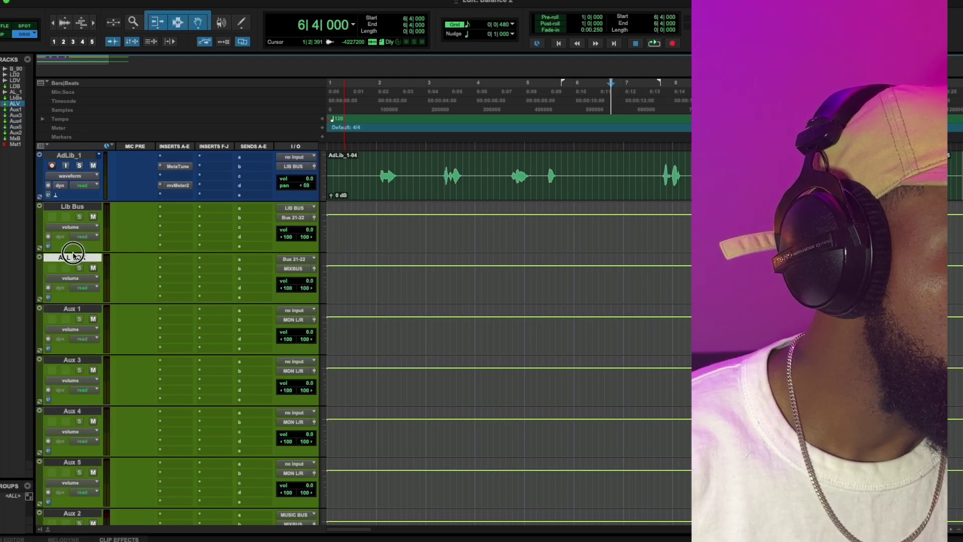
left_click_drag(72, 260, 83, 326)
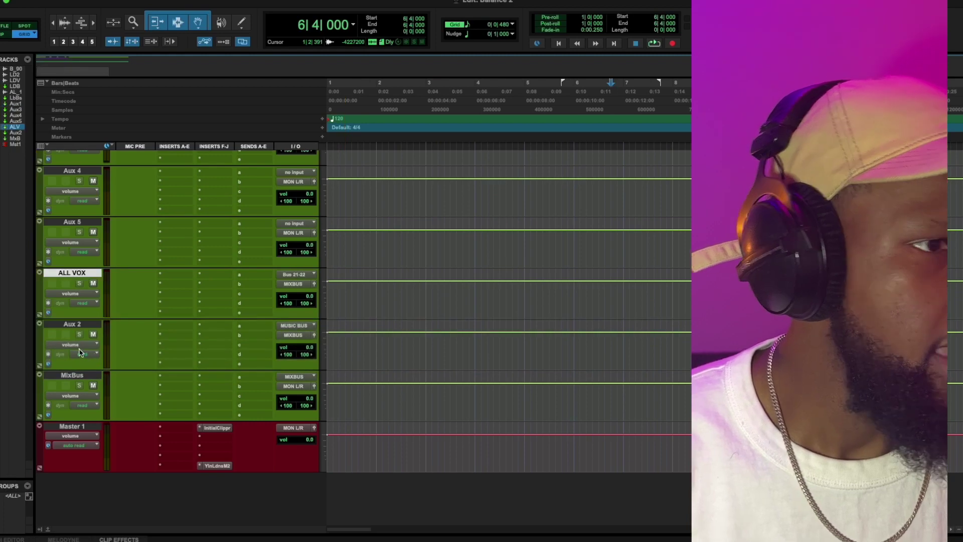
Rename the Aux 2 track as Music Bus.
double_click(80, 326)
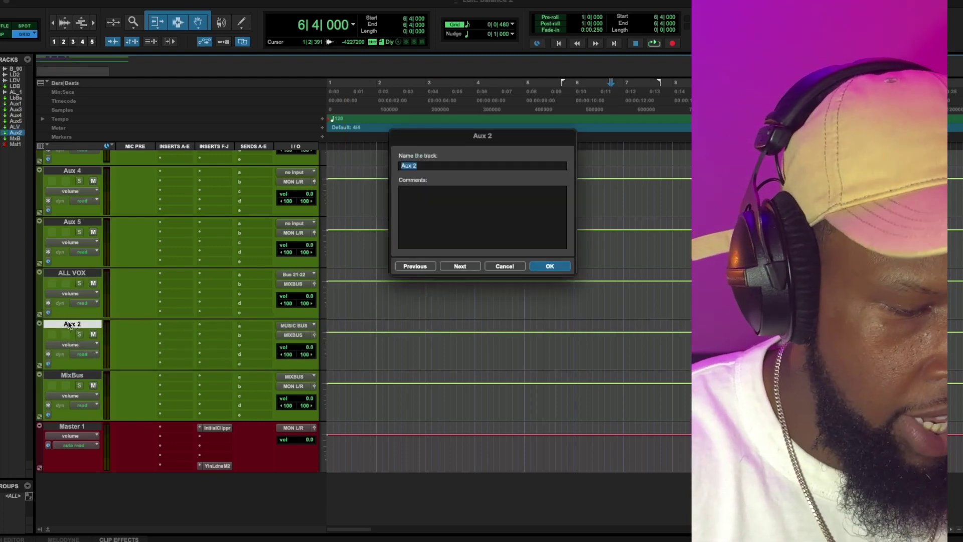
type("Music Bus")
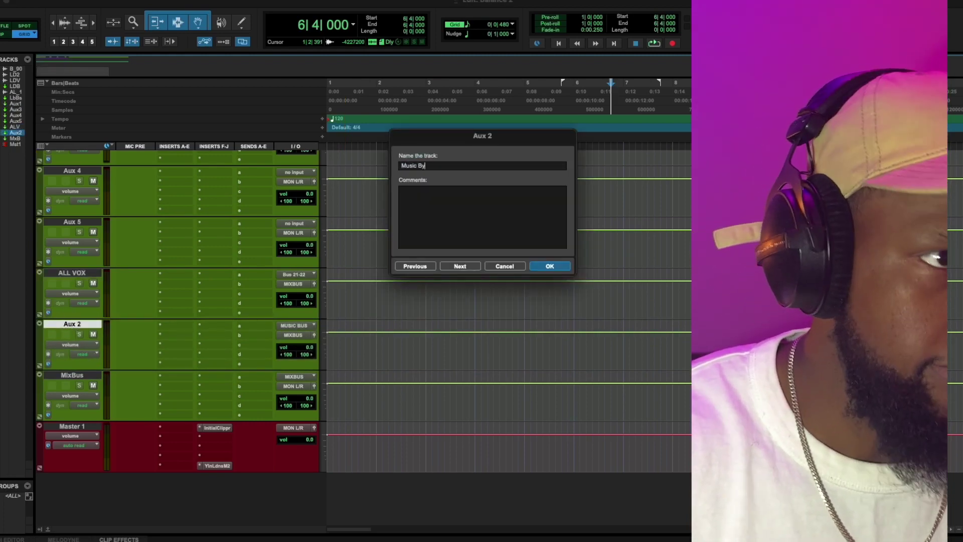
key("Return")
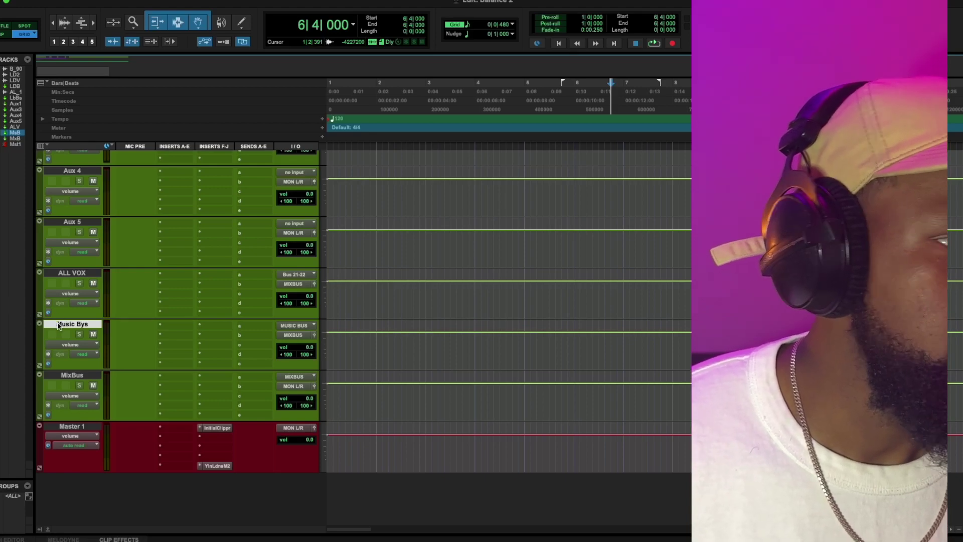
double_click(59, 325)
left_click(420, 166)
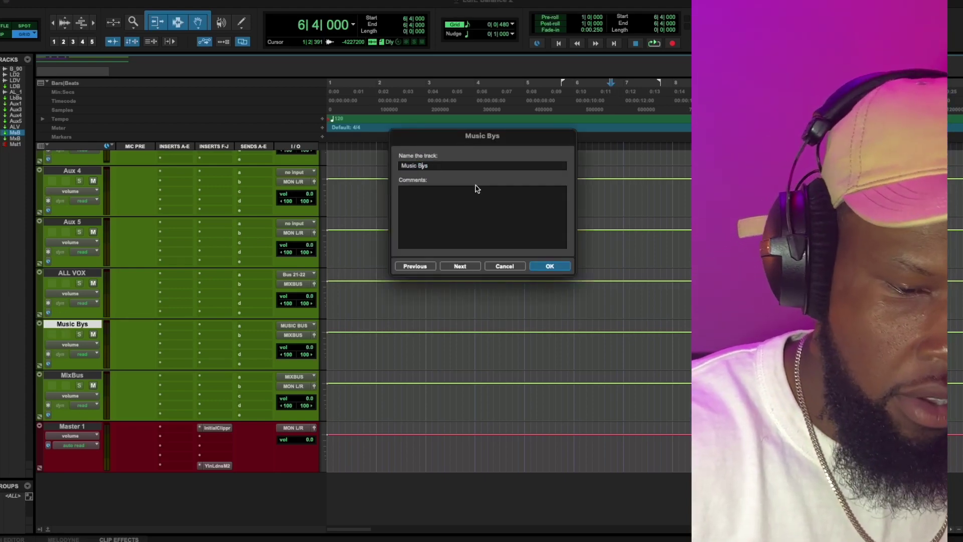
key("Delete")
type("u")
key("Return")
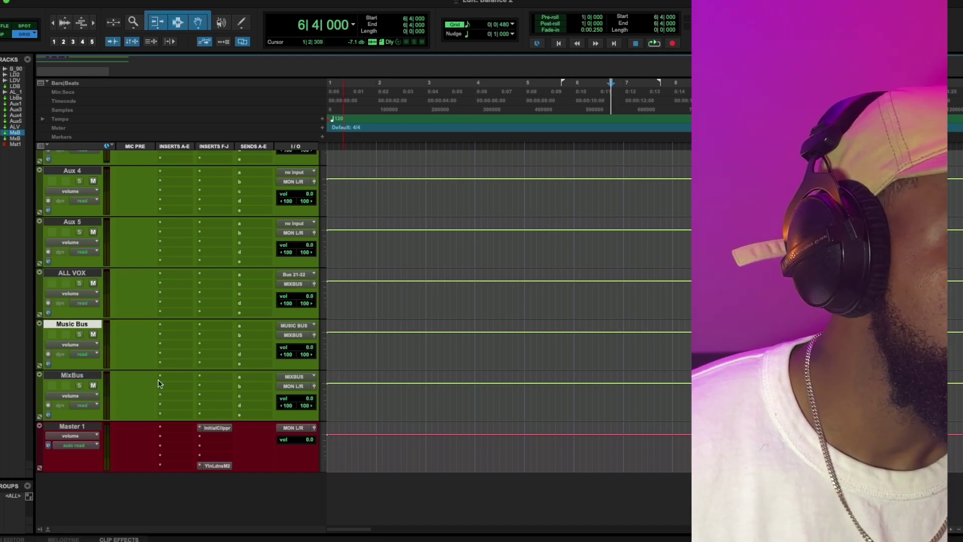
scroll(158, 383, "up", 5)
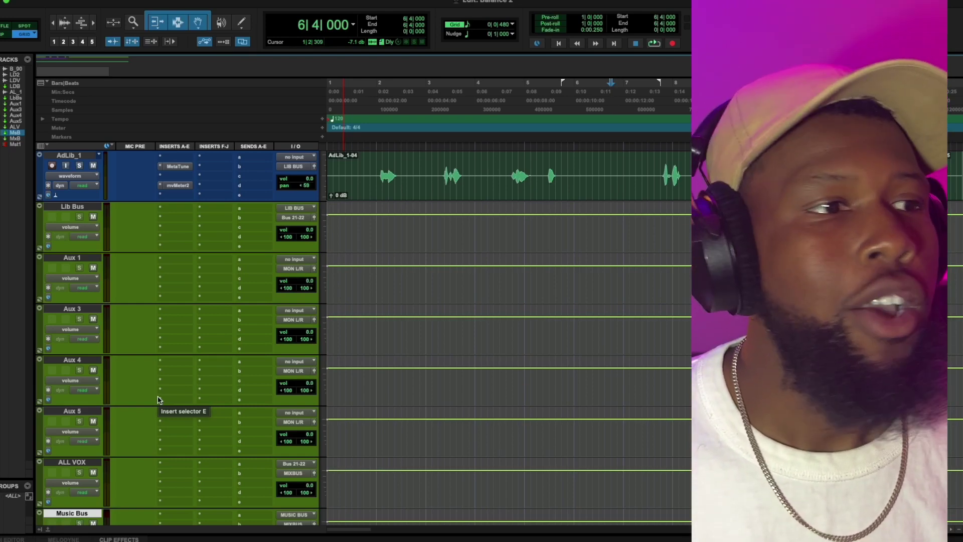
left_click(72, 258)
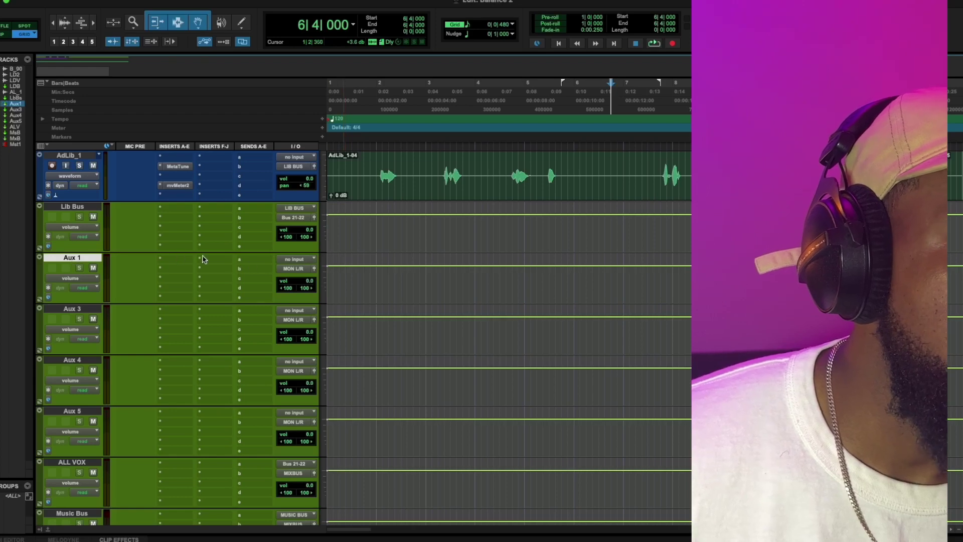
left_click(300, 267)
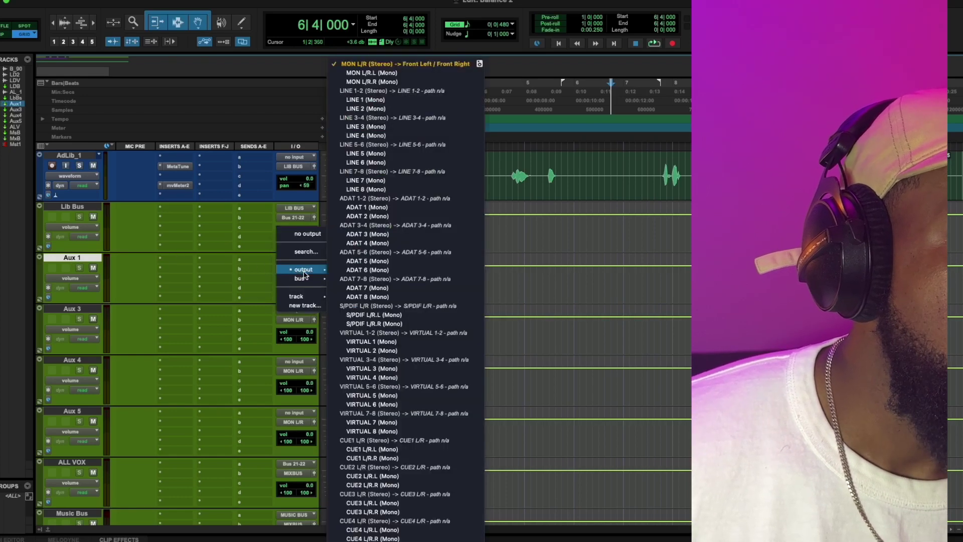
left_click(181, 275)
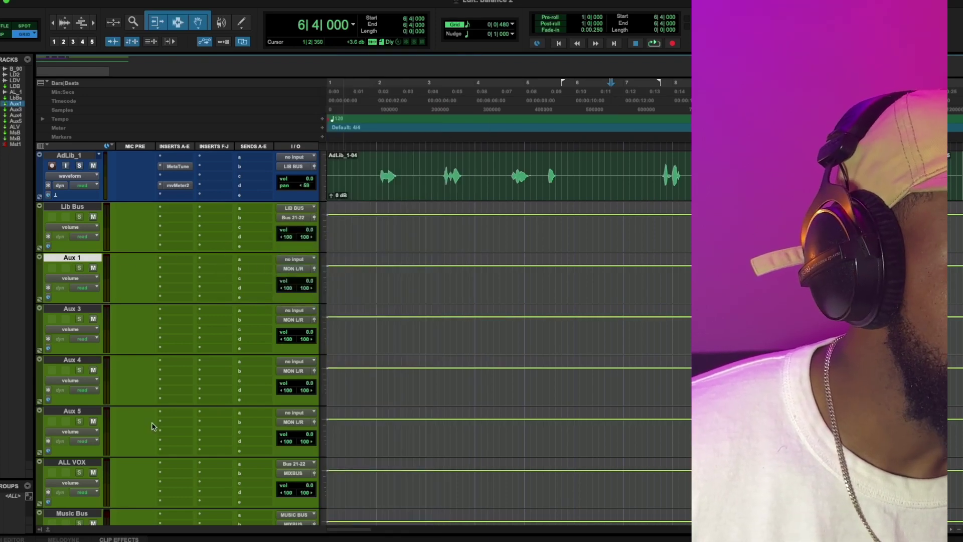
left_click(293, 422)
mouse_move(302, 434)
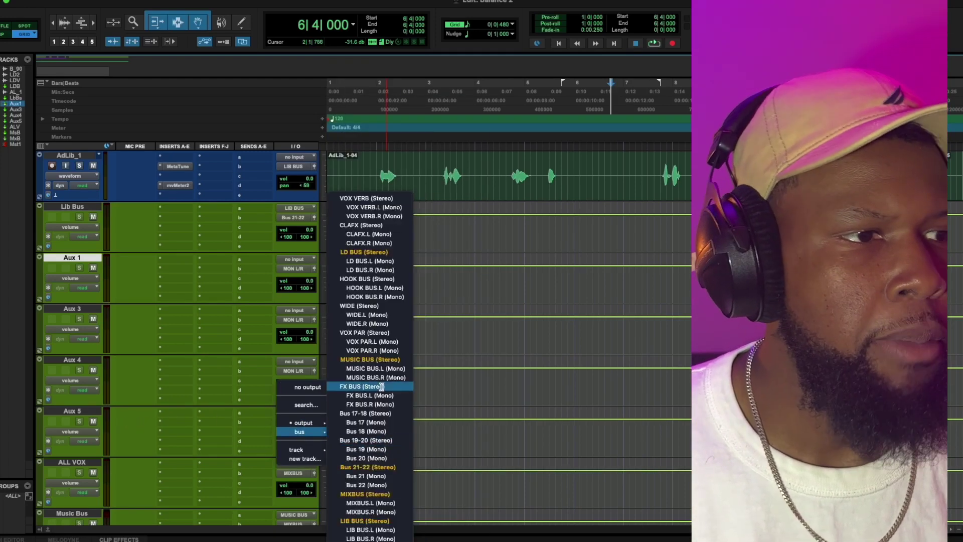
left_click(191, 401)
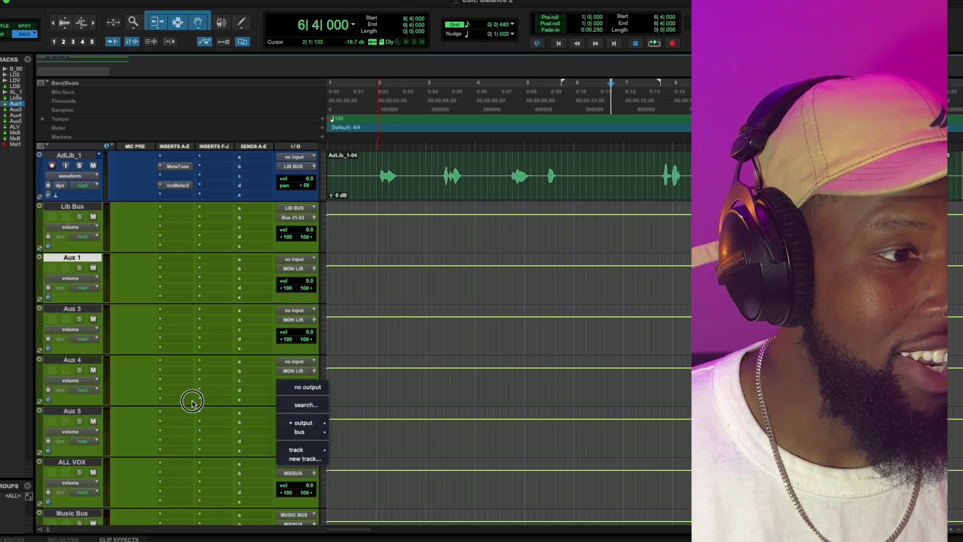
Set the Aux 5 track's input to FX BUS (Stereo) and its output to MIXBUS (Stereo).
left_click(295, 361)
mouse_move(313, 413)
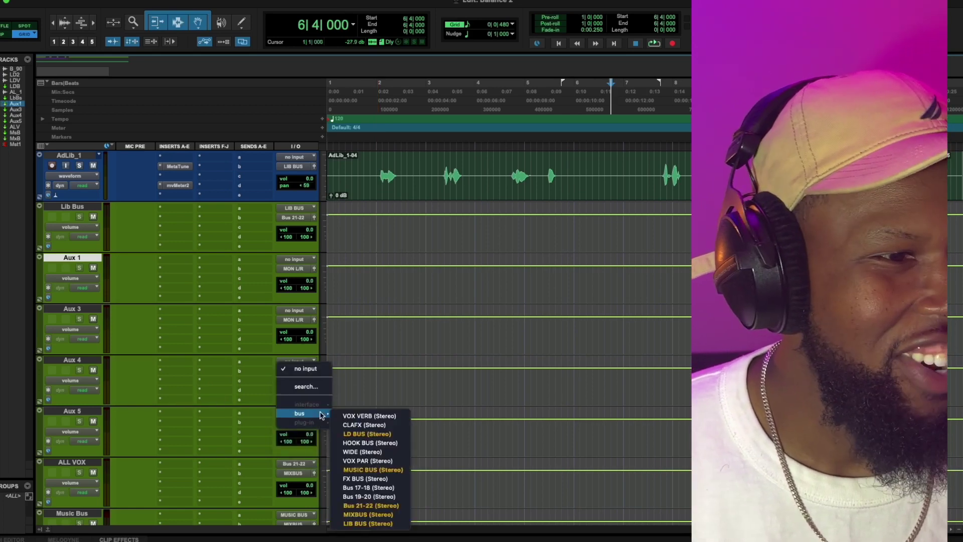
left_click(368, 478)
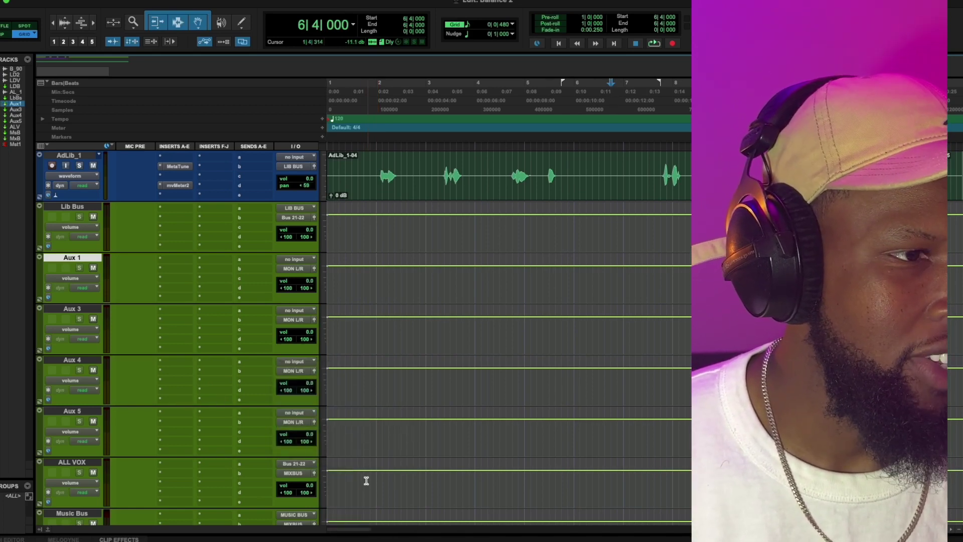
left_click(301, 423)
mouse_move(301, 431)
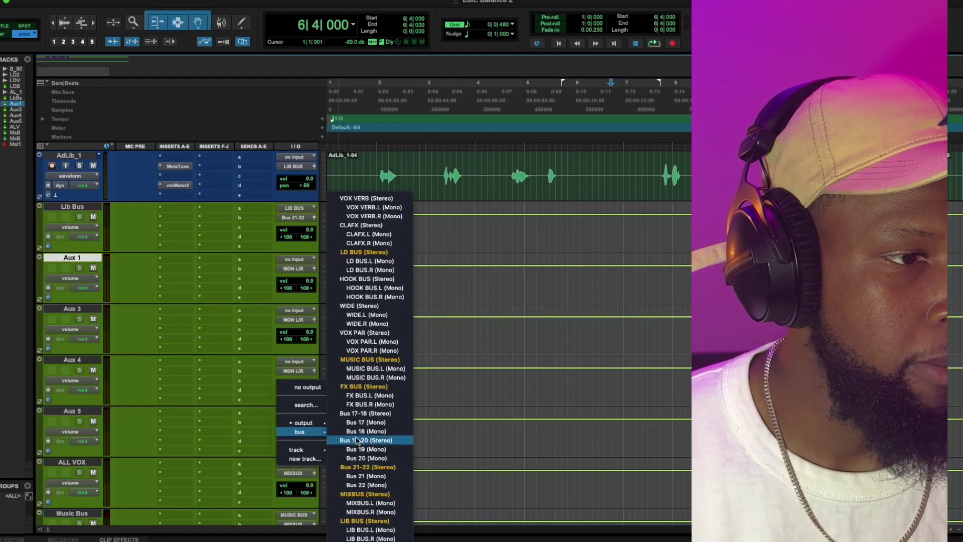
left_click(367, 494)
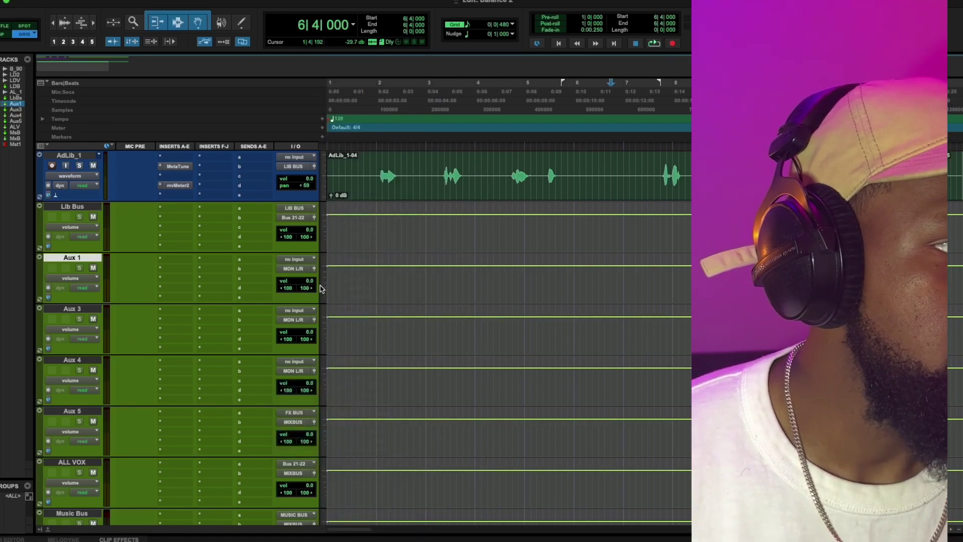
Rename the Aux 1 track as Reverb.
double_click(66, 260)
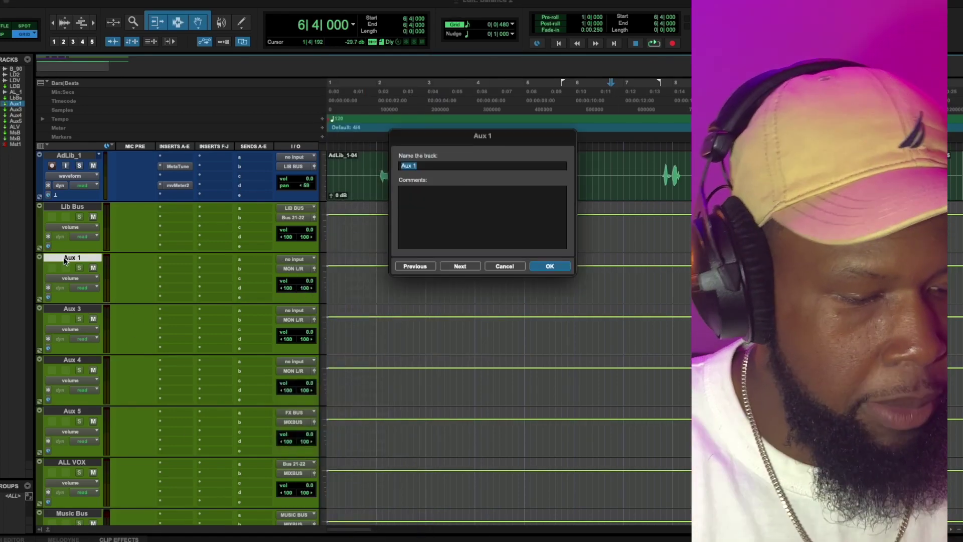
type("Reverb")
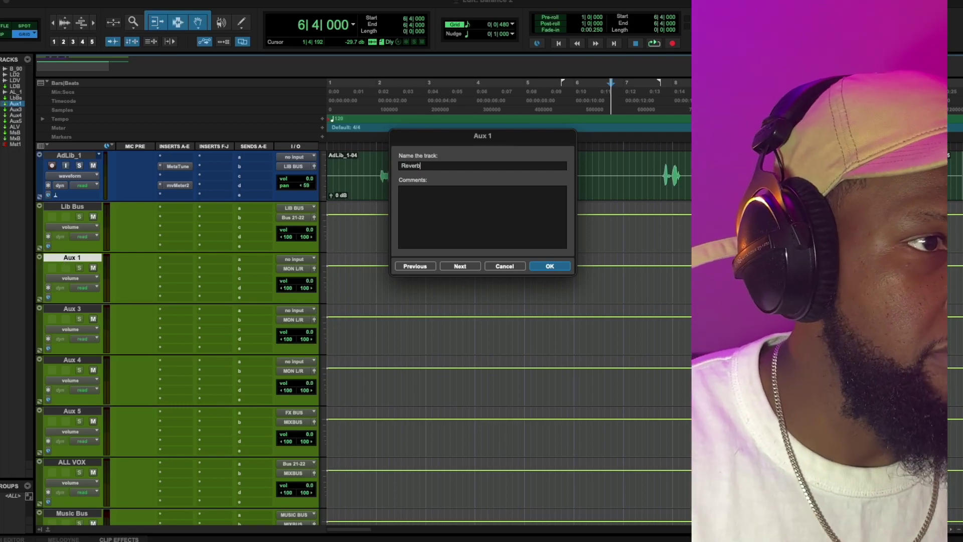
key("Return")
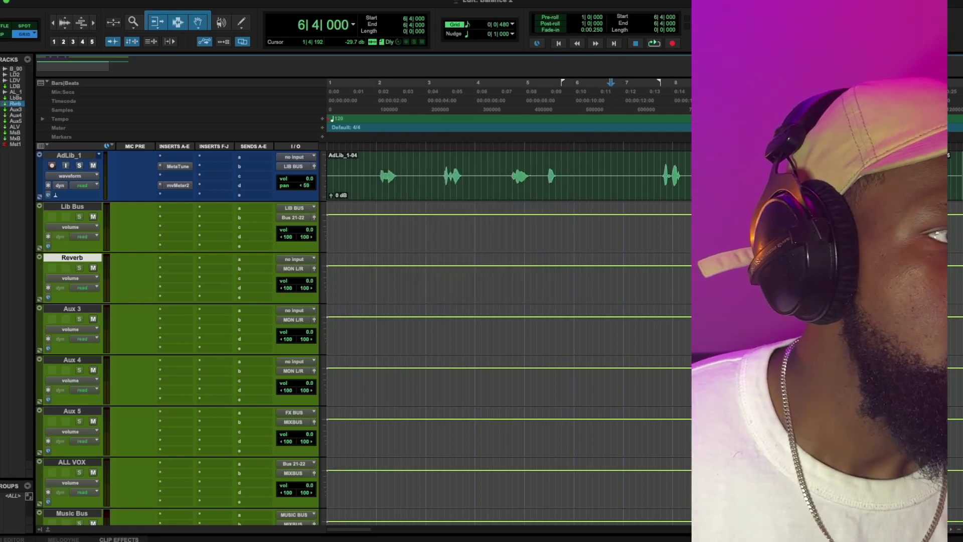
Set the Reverb track's input to VOX VERB (Stereo) and its output to FX BUS.
left_click(305, 260)
mouse_move(306, 262)
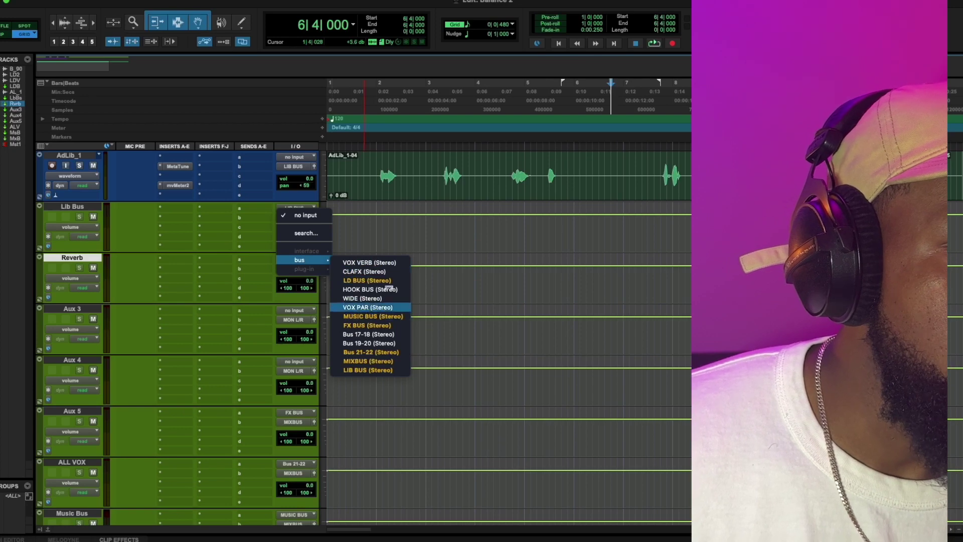
left_click(485, 225)
left_click(300, 259)
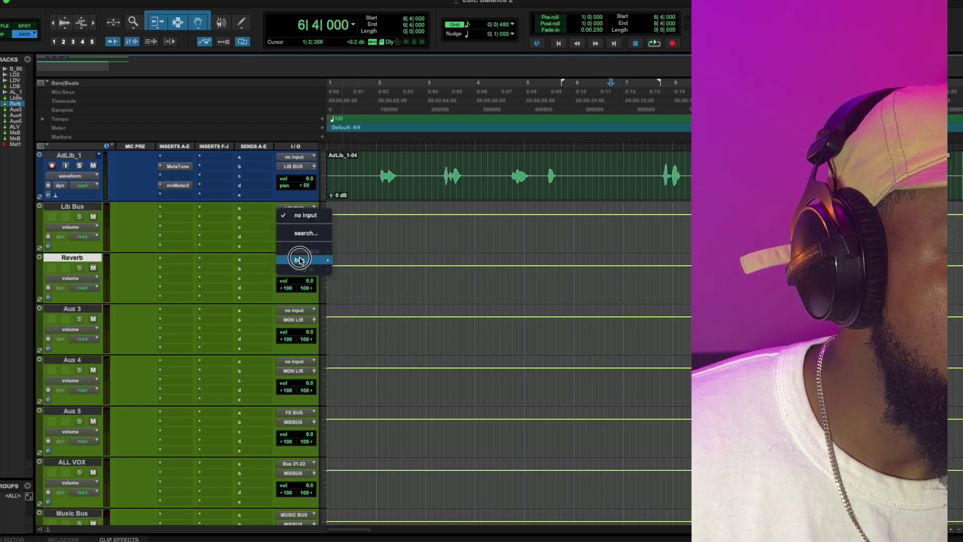
mouse_move(301, 260)
left_click(379, 263)
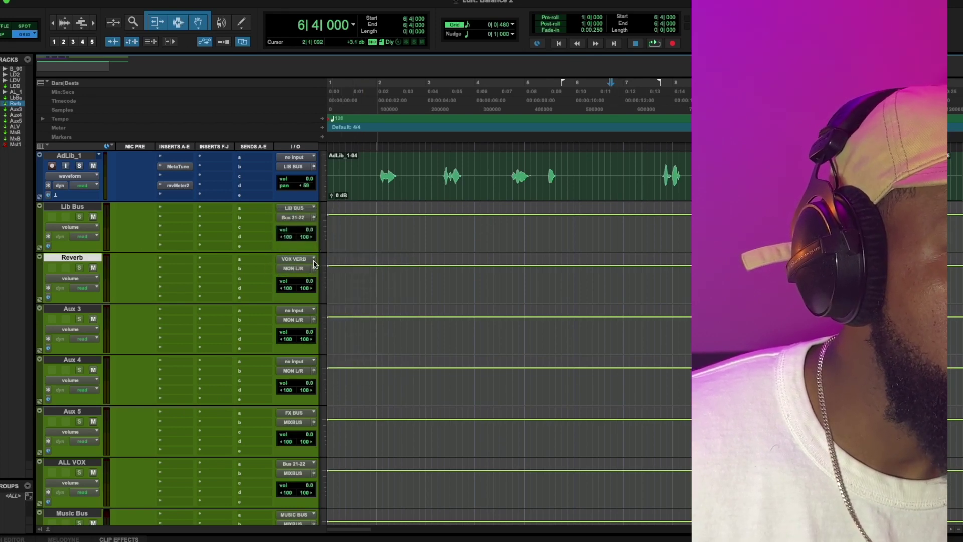
left_click(304, 270)
mouse_move(300, 278)
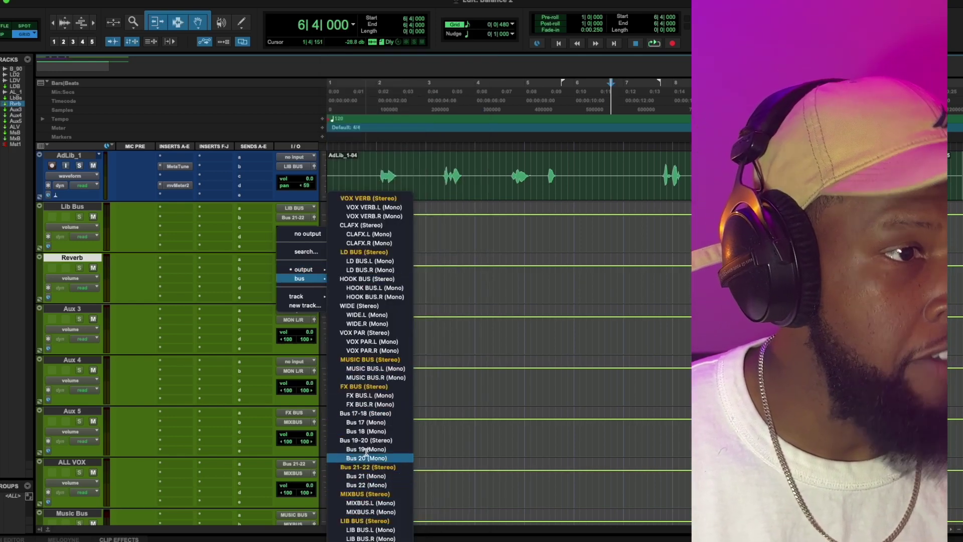
key("Escape")
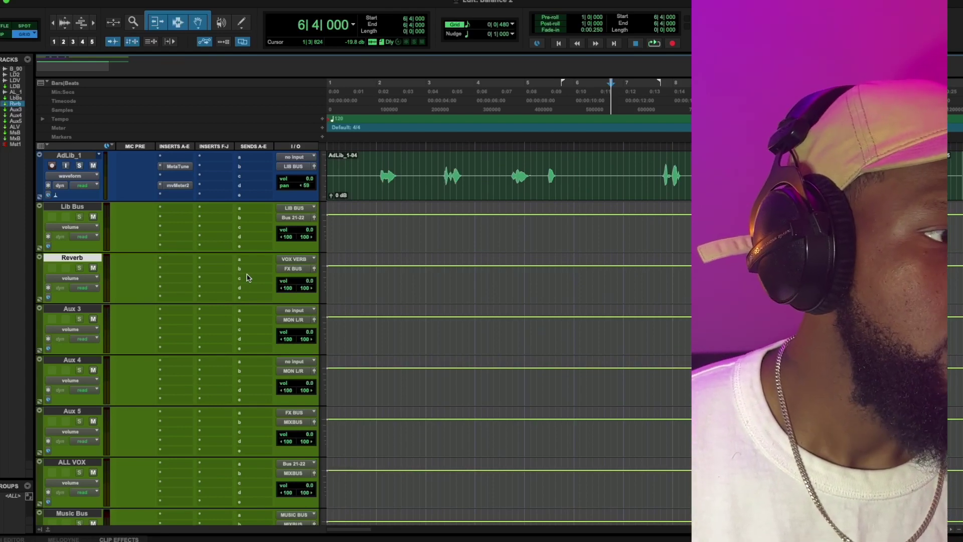
Rename the Aux 5 track as FX BUS.
scroll(98, 358, "down", 3)
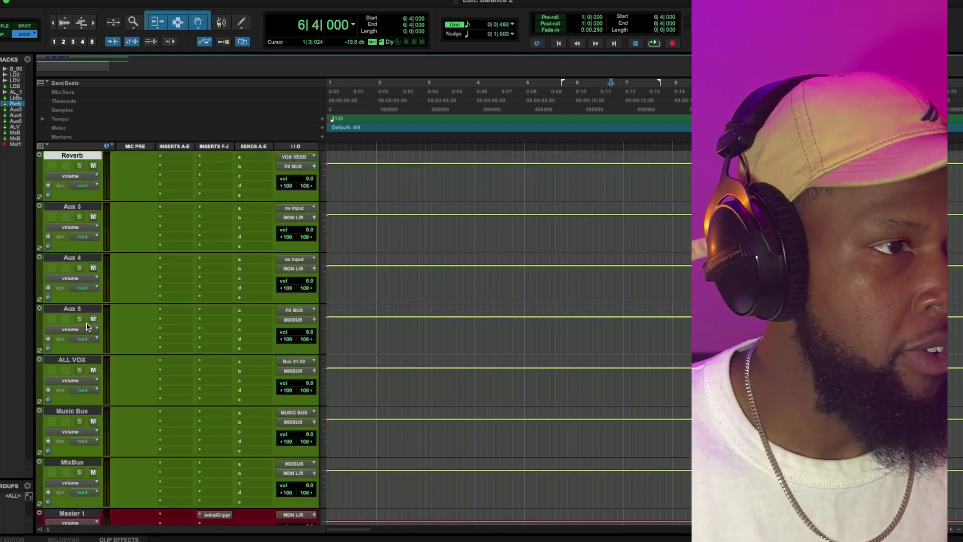
double_click(78, 310)
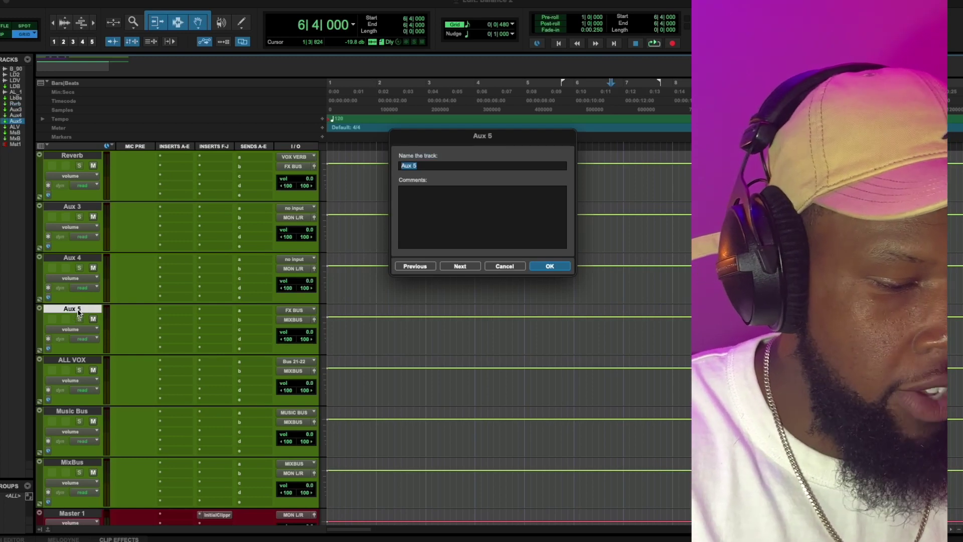
type("FX BUS")
key("Return")
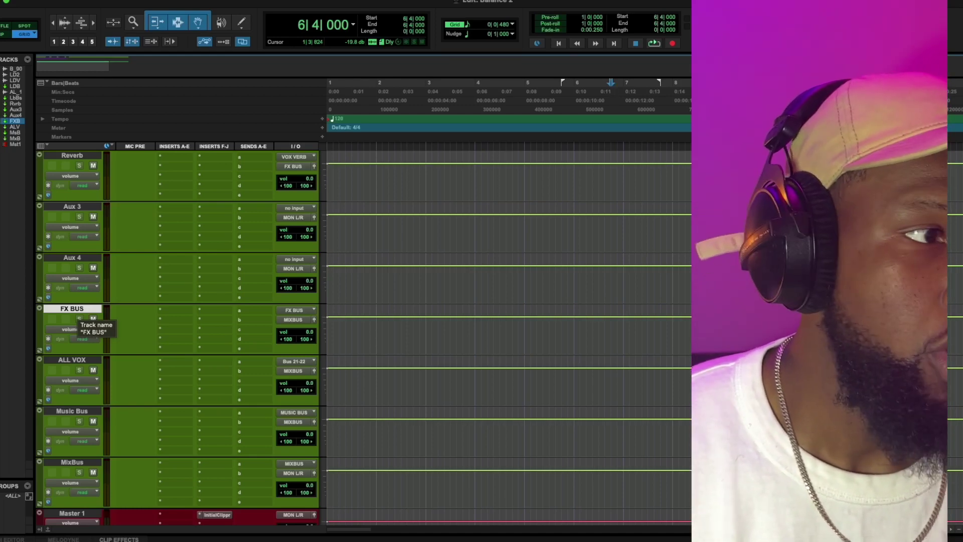
Search the plug-ins for "verb" and load D-Verb (stereo) into insert slot b of the Reverb track.
scroll(192, 346, "up", 1)
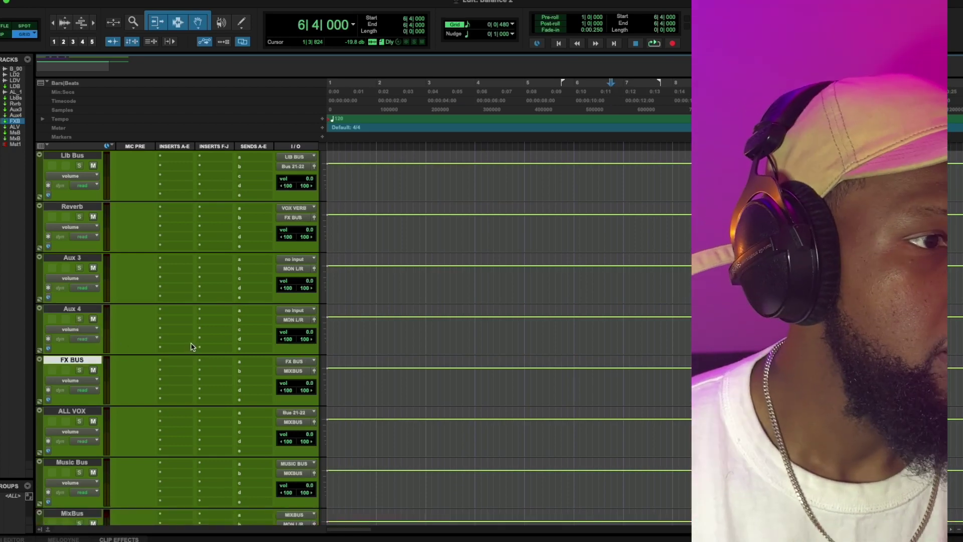
scroll(156, 329, "up", 3)
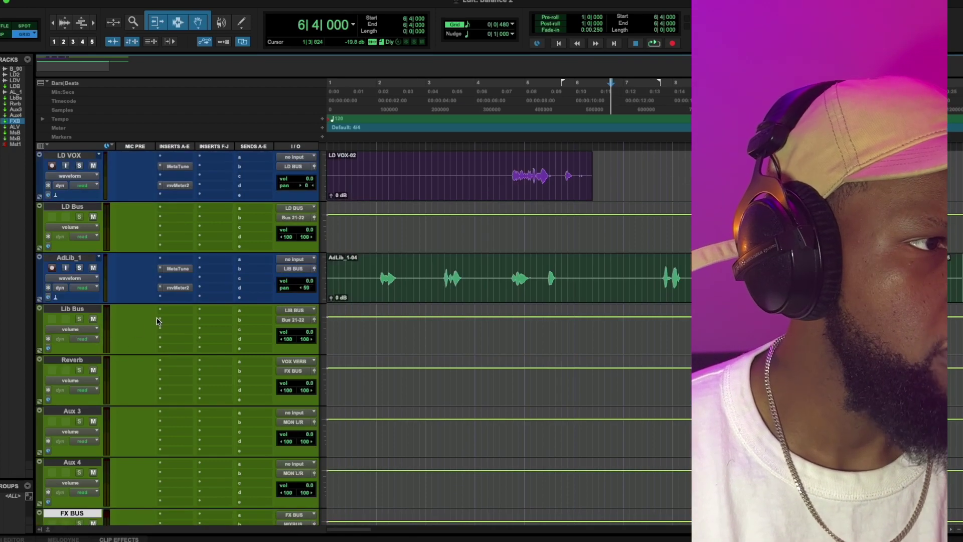
scroll(154, 323, "down", 2)
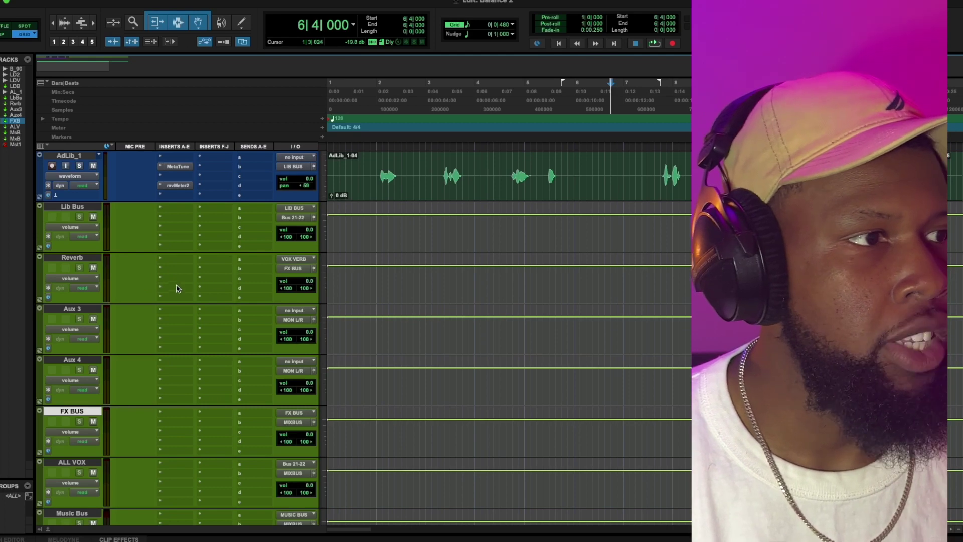
left_click(169, 274)
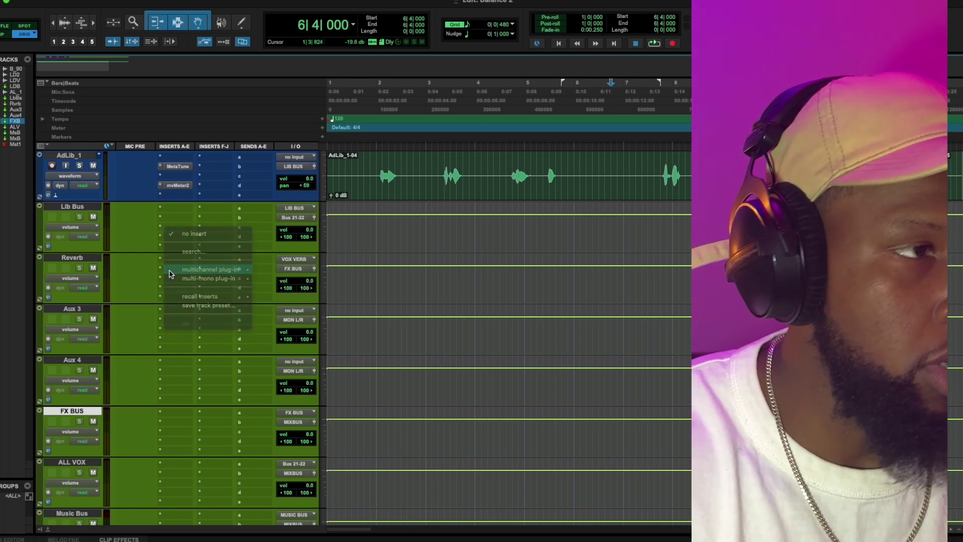
left_click(194, 251)
type("dever")
key("BackSpace")
key("BackSpace")
key("BackSpace")
key("BackSpace")
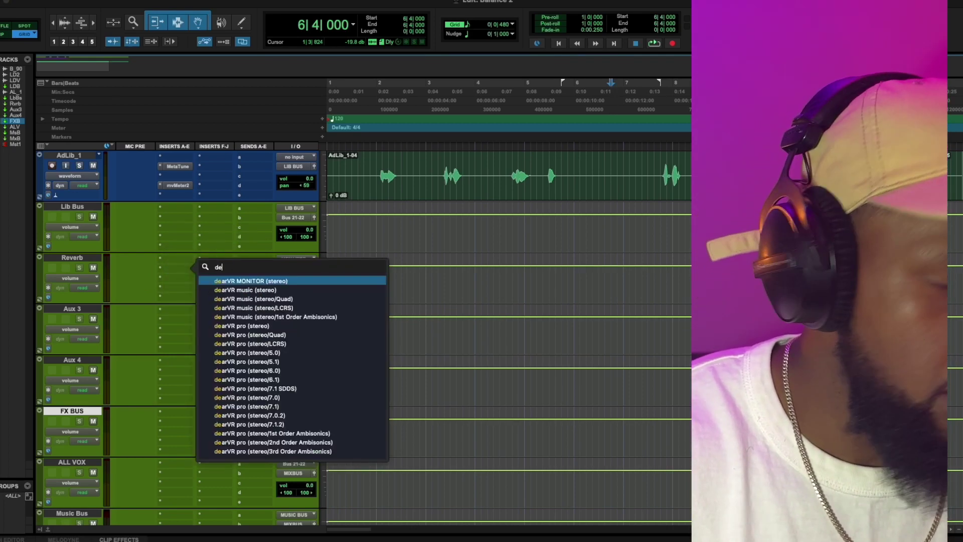
type("v")
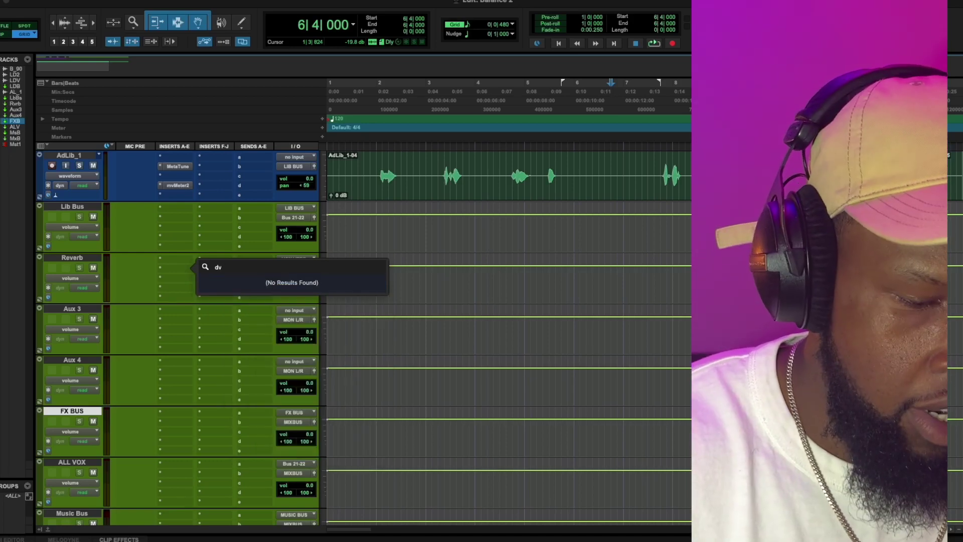
key("BackSpace")
type("v")
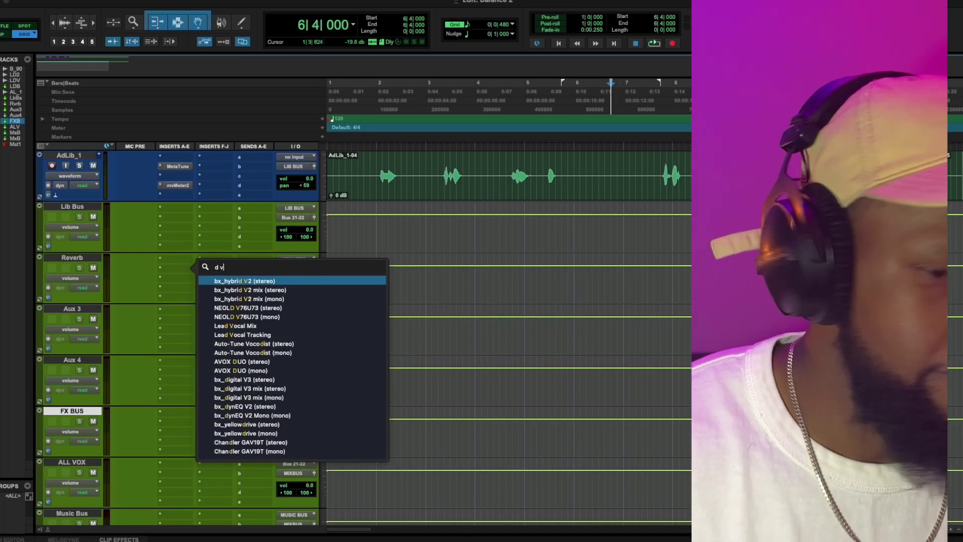
key("BackSpace")
key("BackSpace")
key("BackSpace")
type("verb")
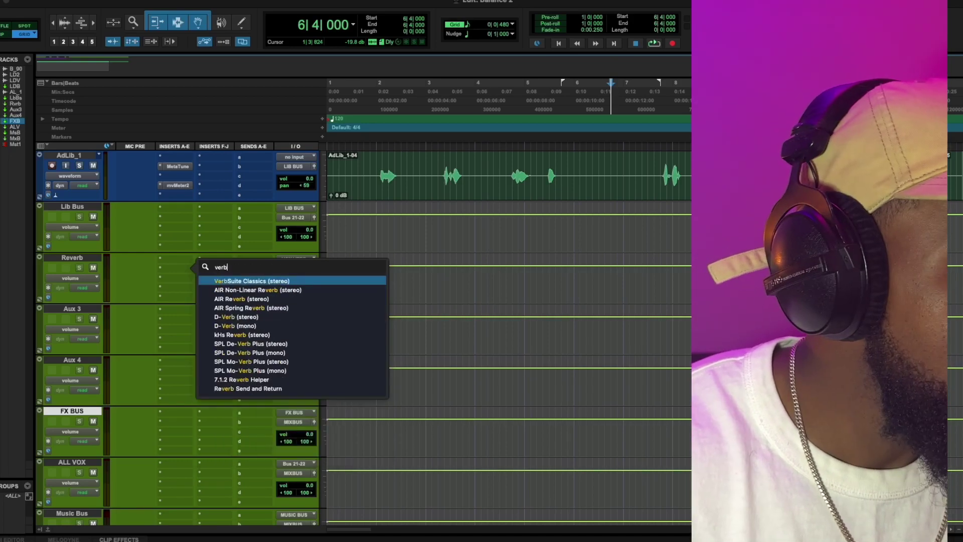
left_click(218, 317)
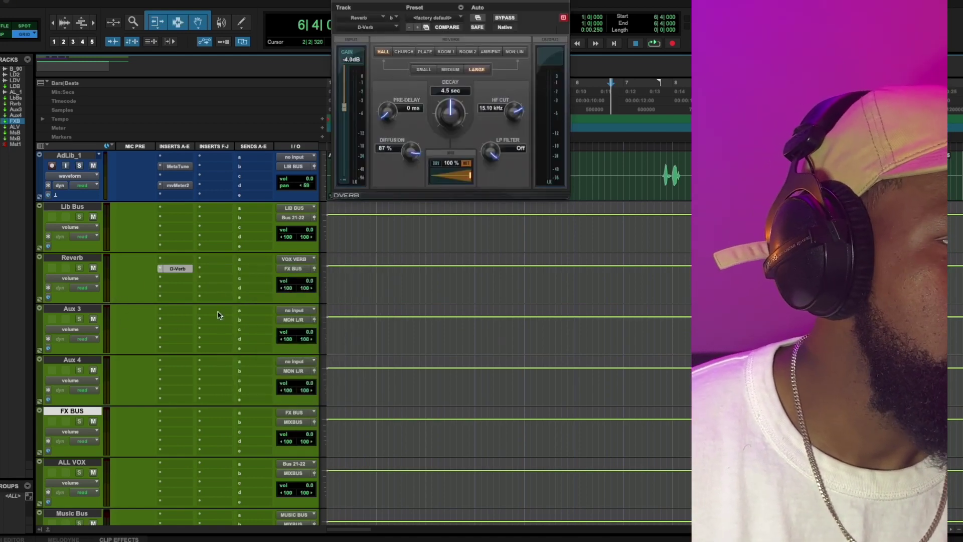
Rename the Aux 3 track as 1/4 and load the Repeater (stereo) plug-in into its insert slot b.
double_click(71, 308)
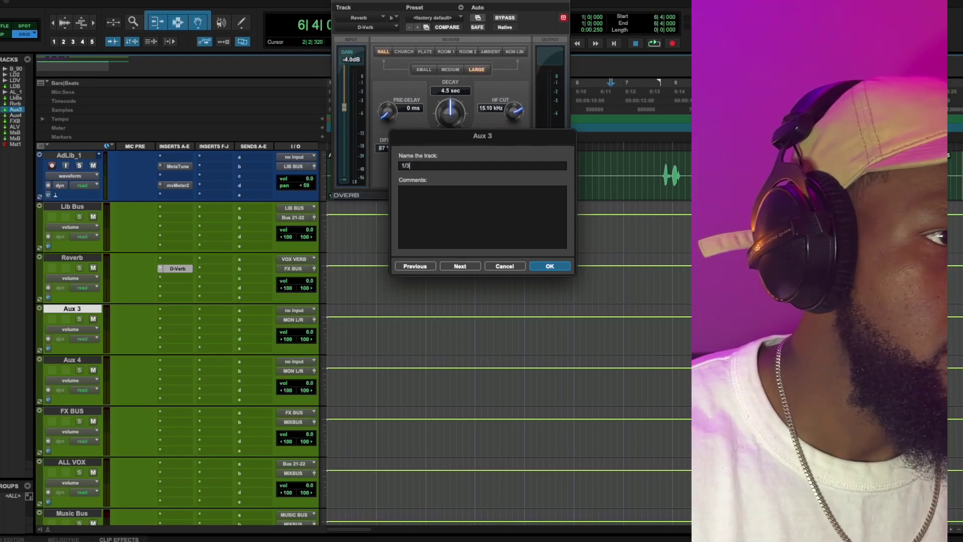
key("Return")
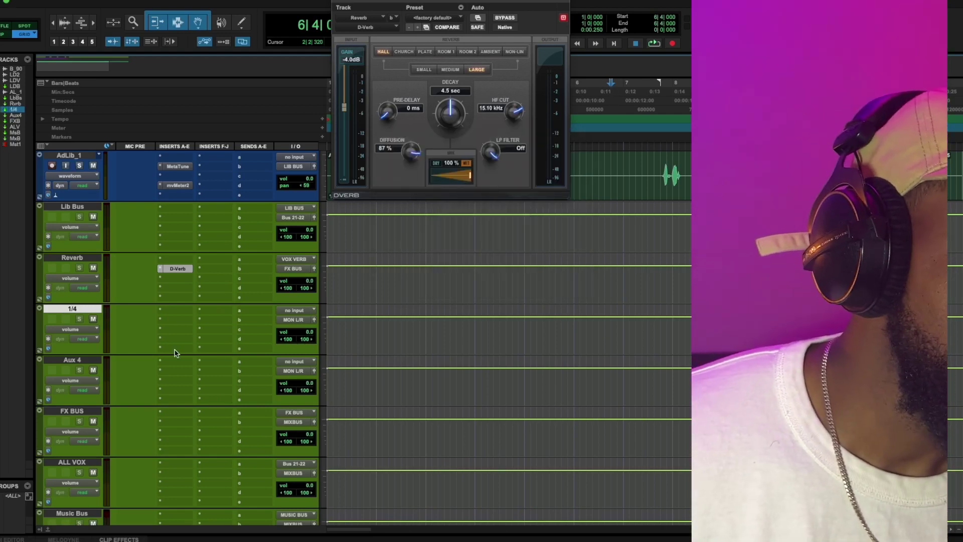
left_click(170, 321)
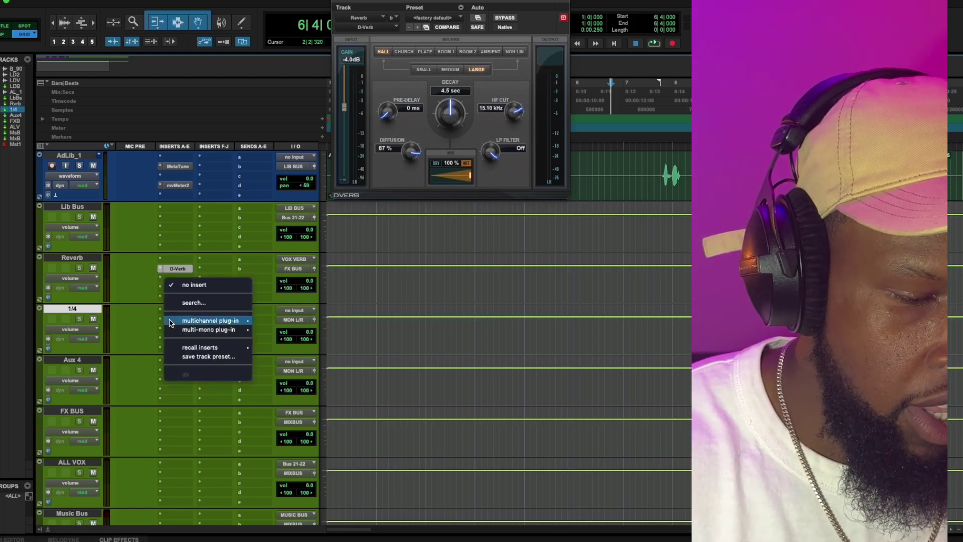
type("re")
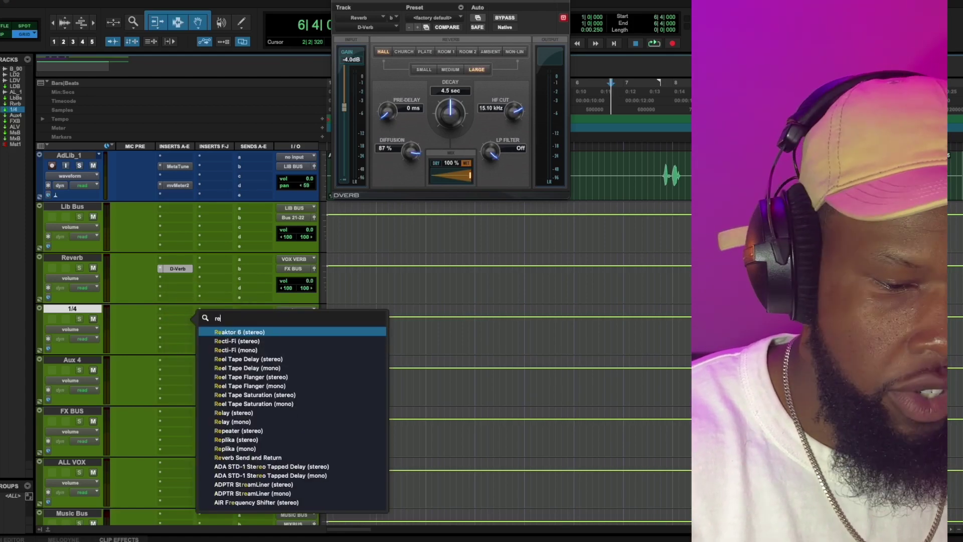
type("p")
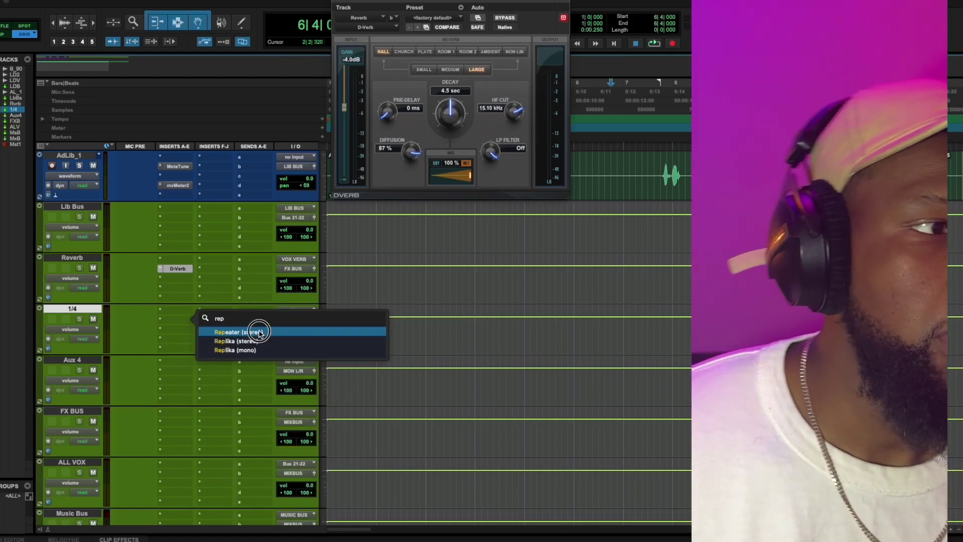
left_click(260, 332)
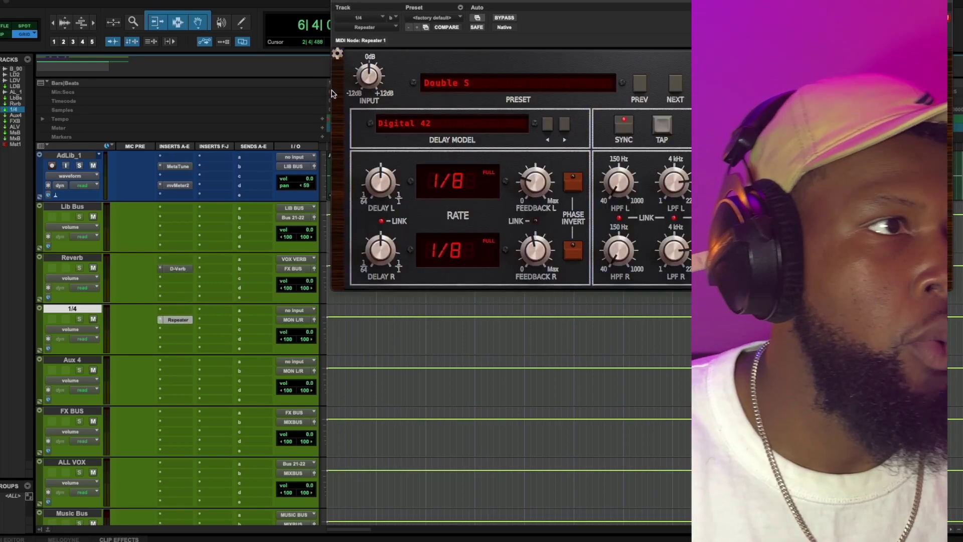
left_click(333, 2)
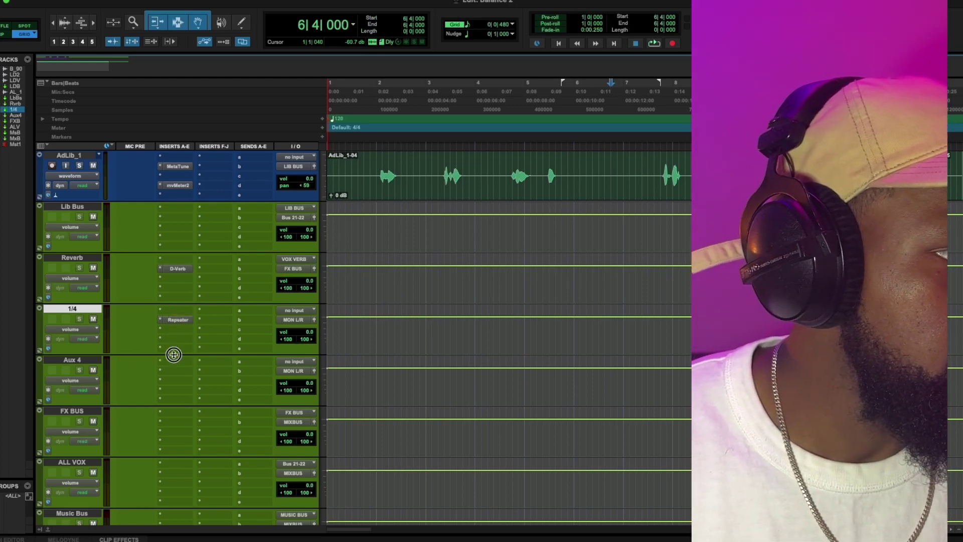
Copy the Repeater plug-in from the 1/4 track to insert slot c of Aux 4 and rename Aux 4 as 1/2.
left_click_drag(174, 354, 175, 383)
double_click(81, 360)
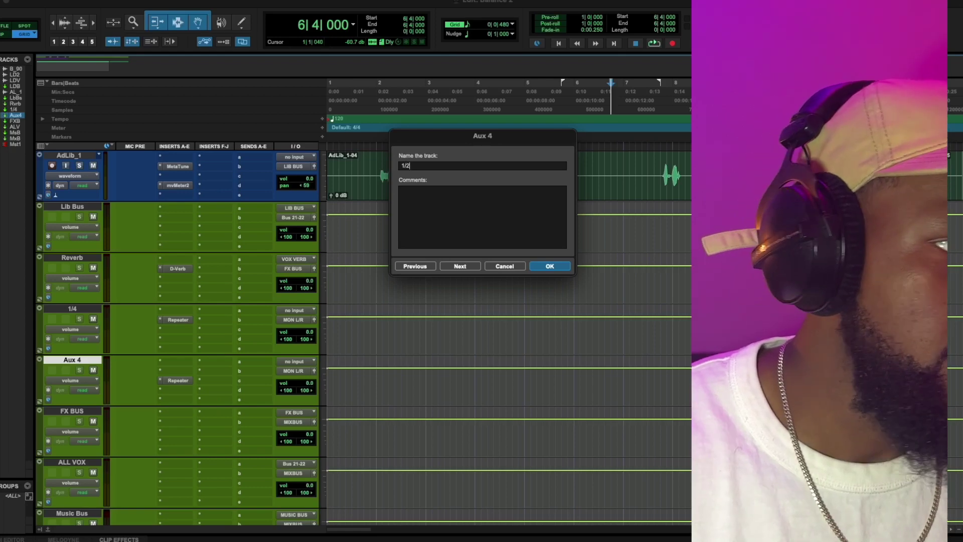
key("Return")
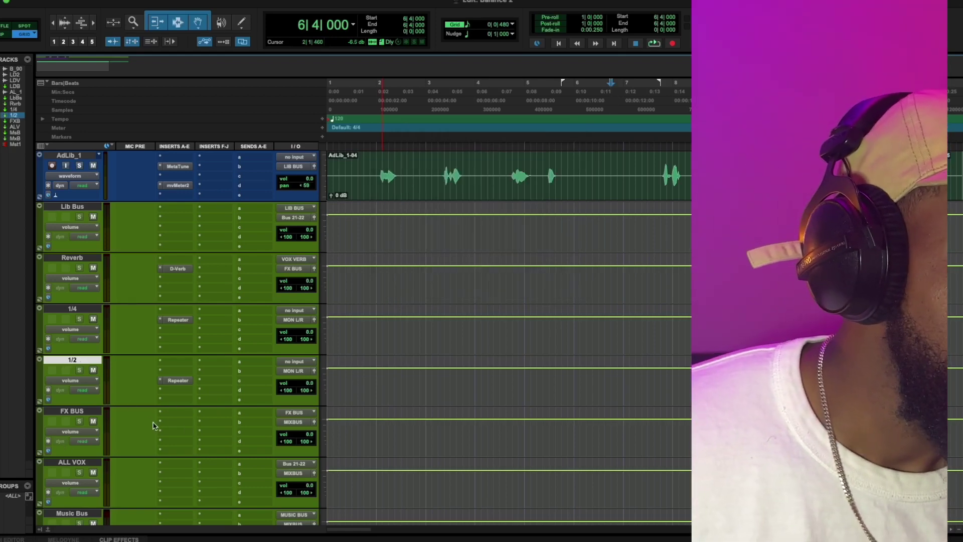
scroll(169, 391, "up", 1)
scroll(175, 366, "down", 3)
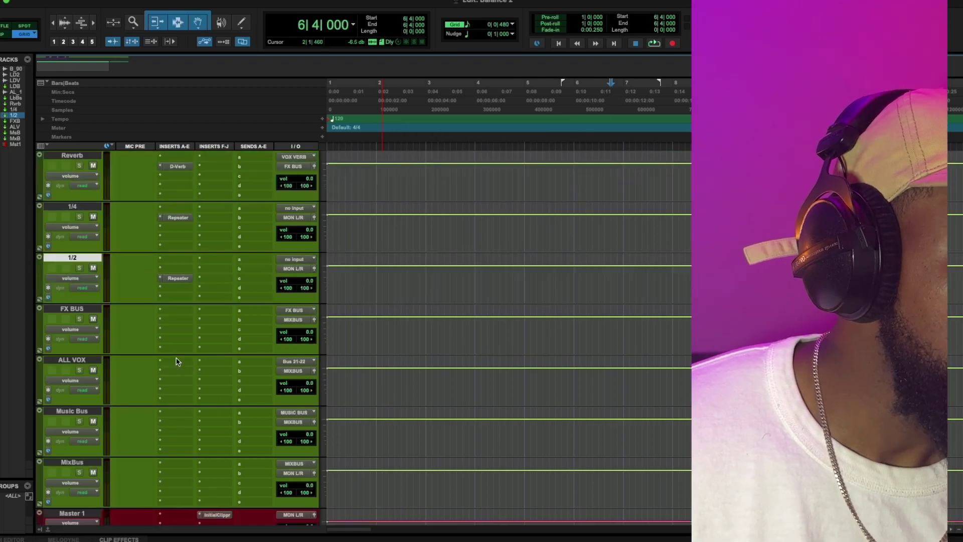
scroll(186, 282, "up", 6)
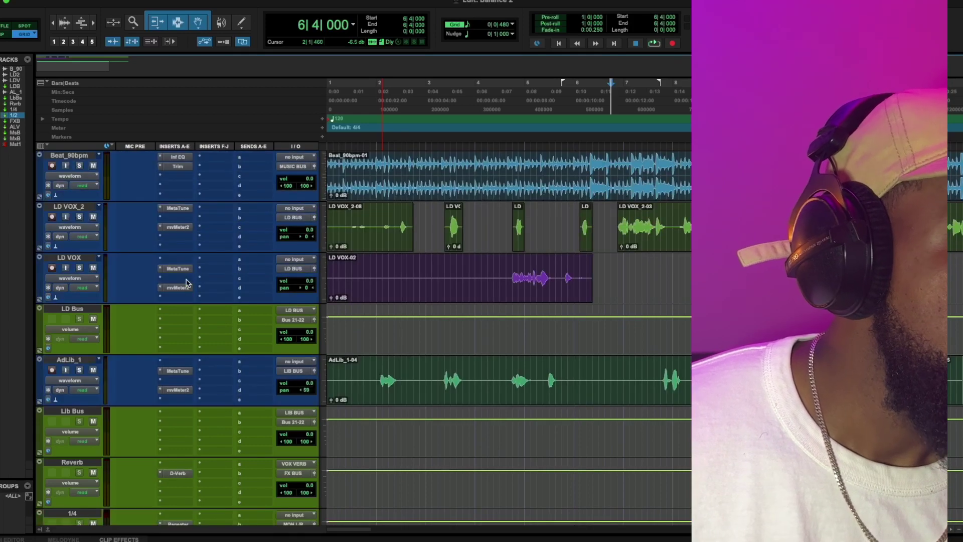
scroll(181, 381, "down", 2)
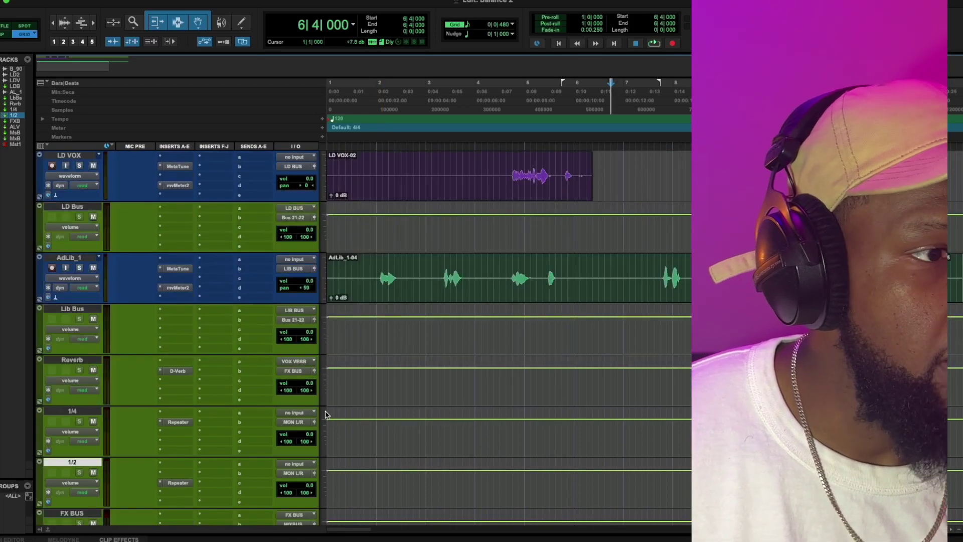
left_click(296, 361)
mouse_move(304, 415)
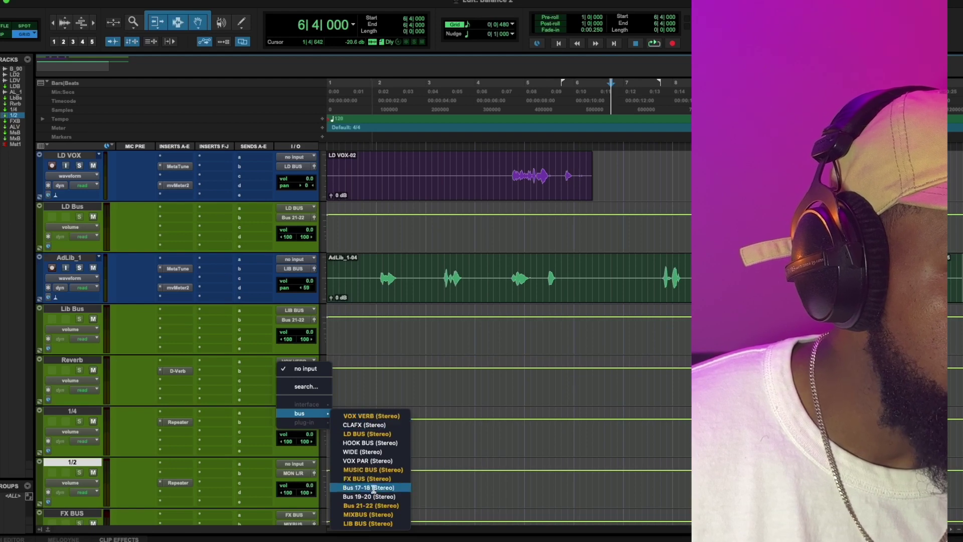
left_click(372, 416)
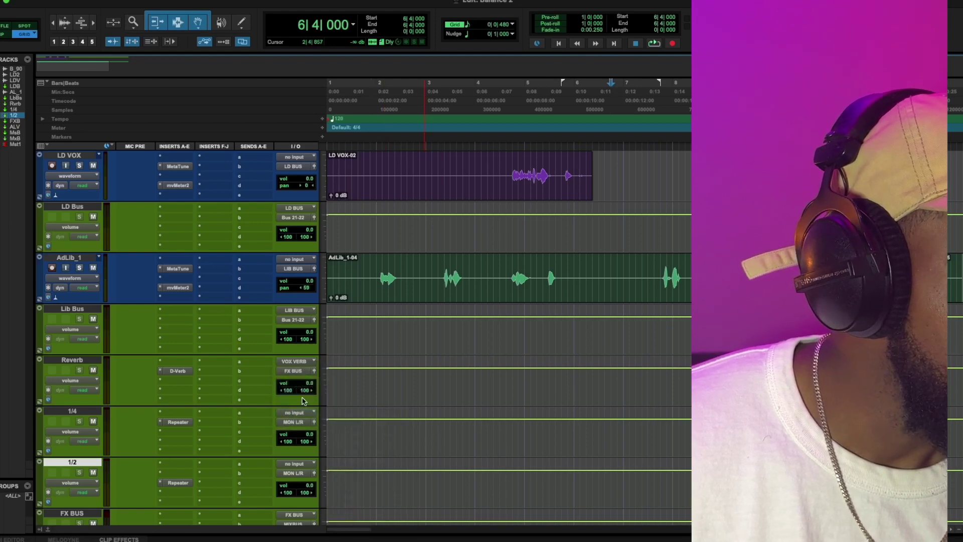
Route the outputs of the 1/4 and 1/2 delay tracks to FX BUS (Stereo).
left_click(294, 423)
mouse_move(300, 431)
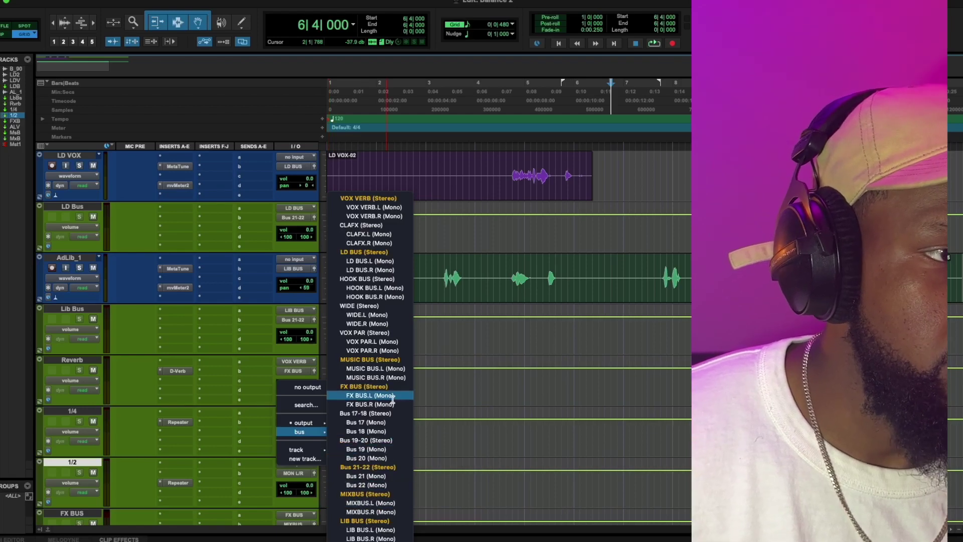
left_click(375, 387)
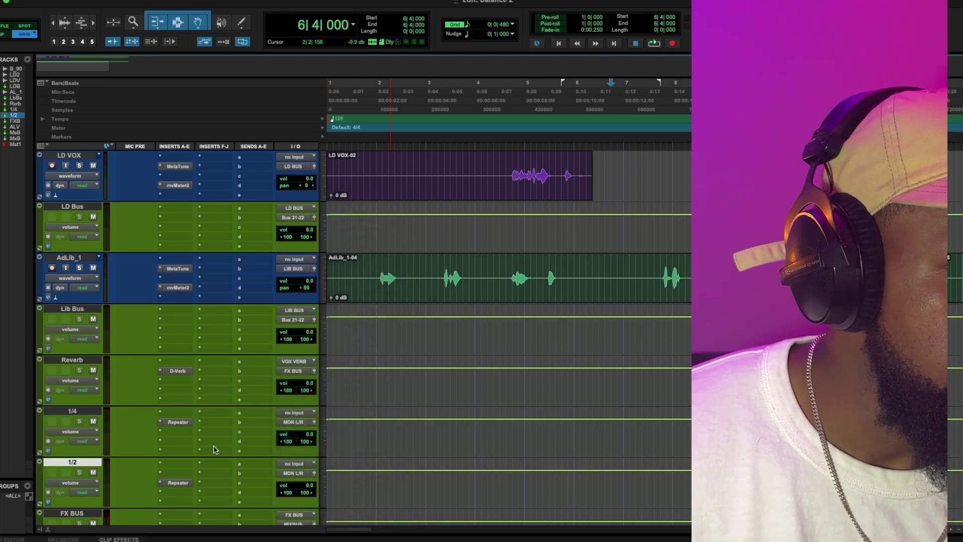
left_click(294, 473)
mouse_move(301, 483)
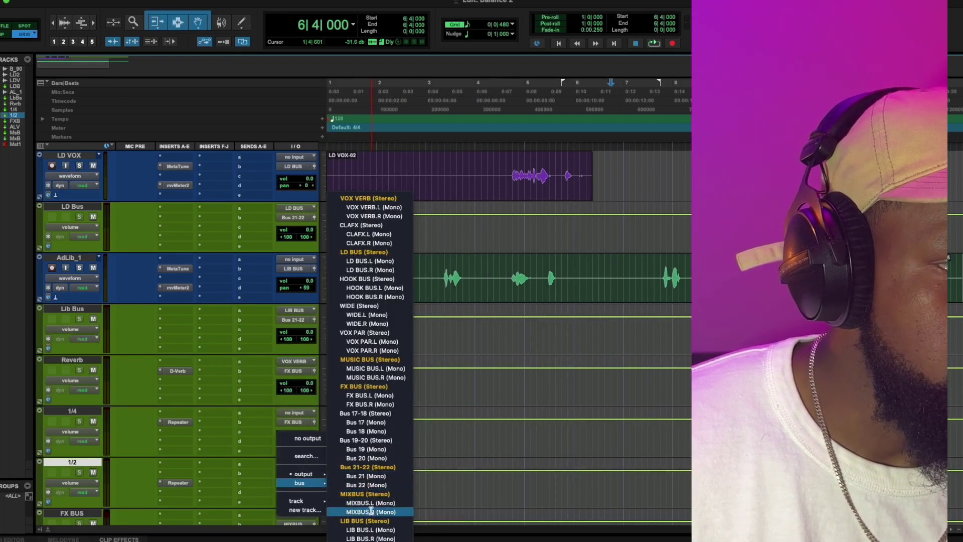
left_click(375, 387)
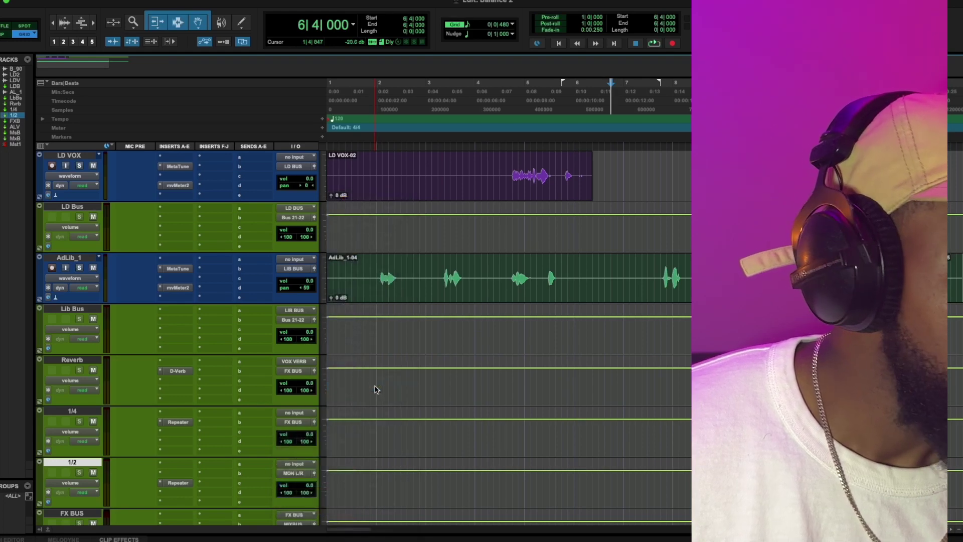
Set the input of the 1/4 track to Bus 17-18 (Stereo) and the 1/2 track's input to Bus 19-20 (Stereo).
left_click(294, 412)
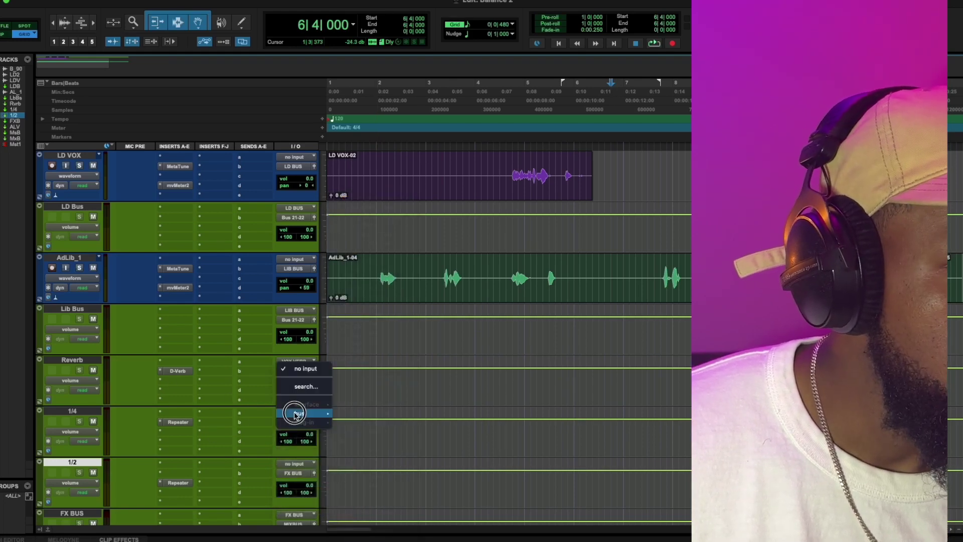
mouse_move(300, 413)
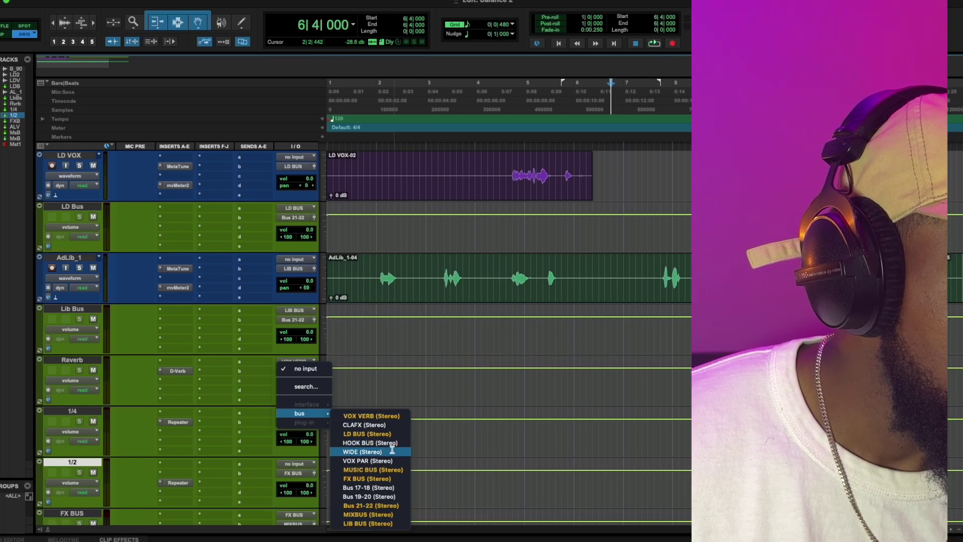
left_click(386, 487)
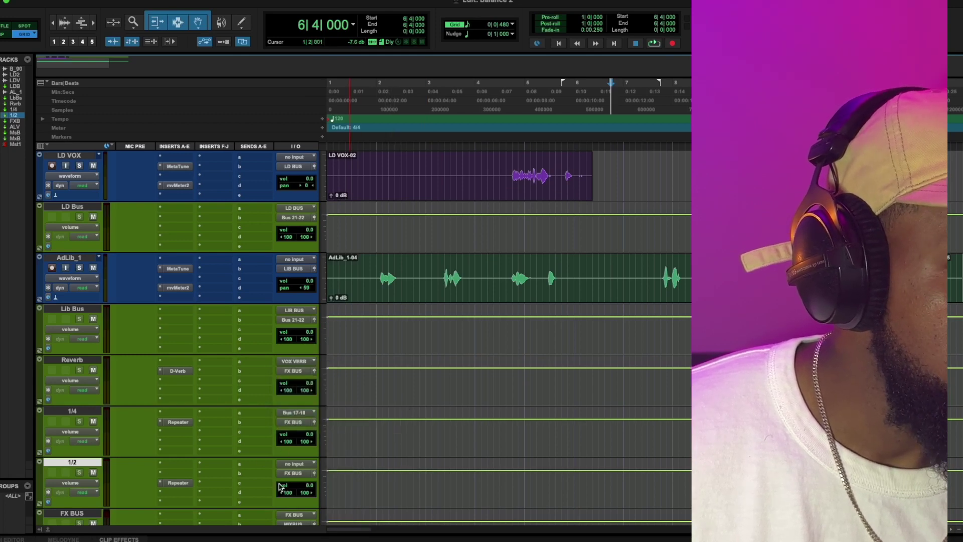
left_click(294, 469)
mouse_move(300, 465)
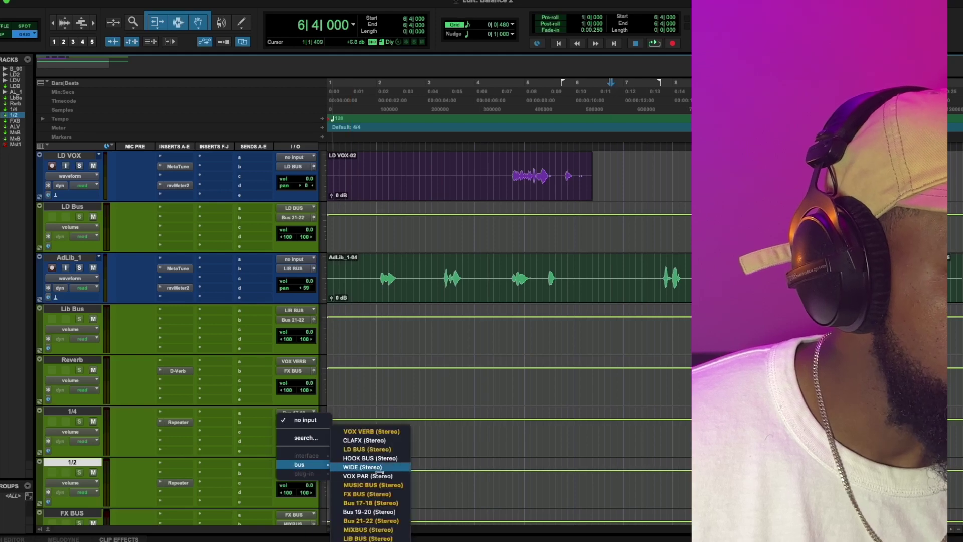
left_click(384, 514)
Assign send a of LD VOX_2 to VOX VERB (Stereo) and raise its level to about -21.4 dB.
scroll(378, 261, "up", 3)
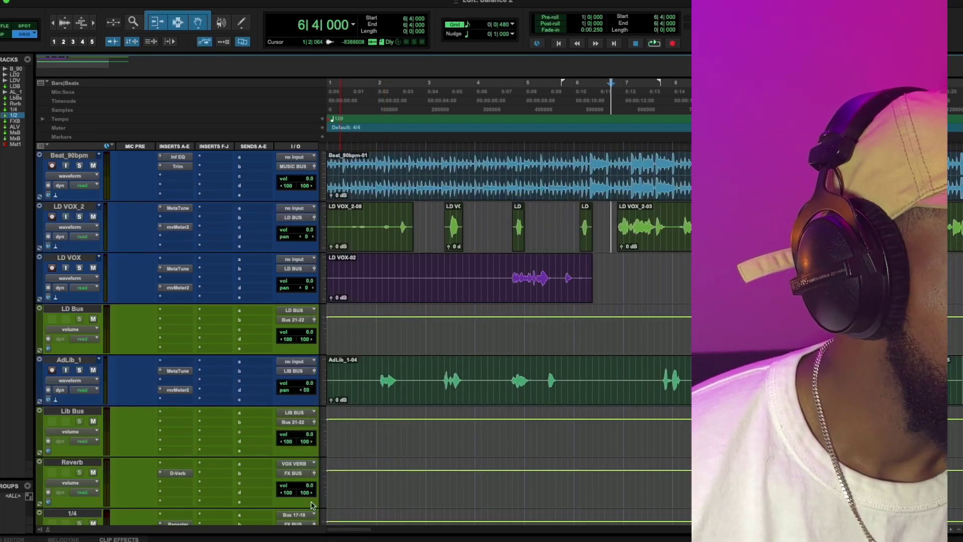
left_click(249, 210)
mouse_move(280, 218)
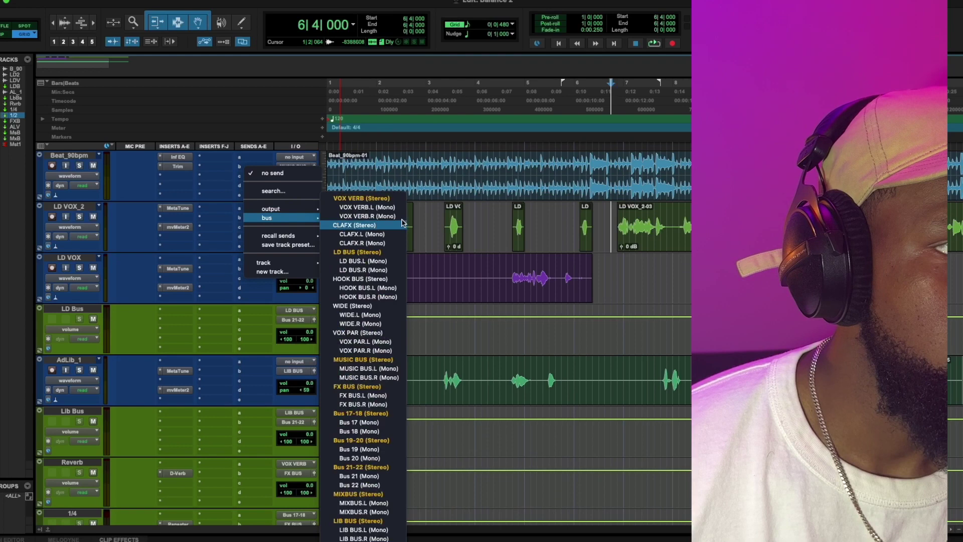
left_click(385, 199)
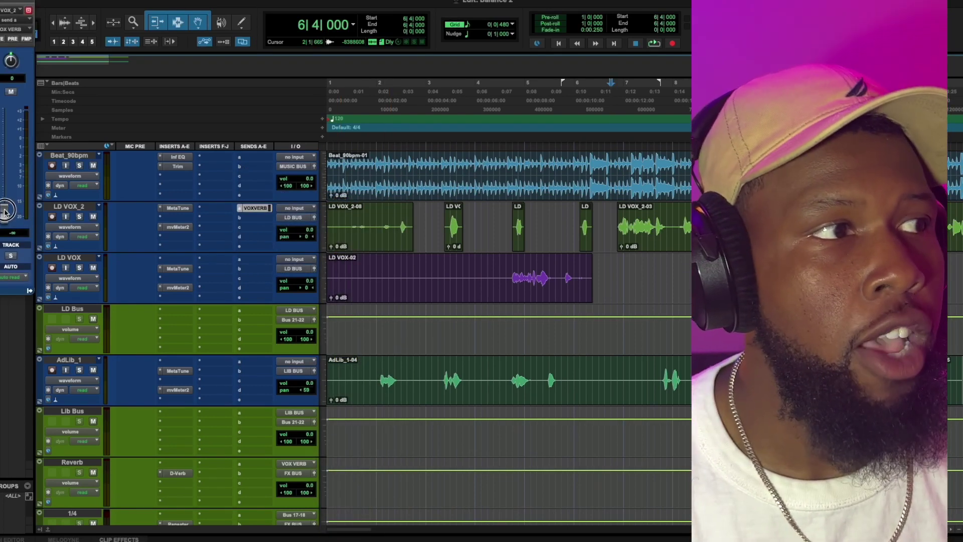
left_click_drag(5, 210, 8, 178)
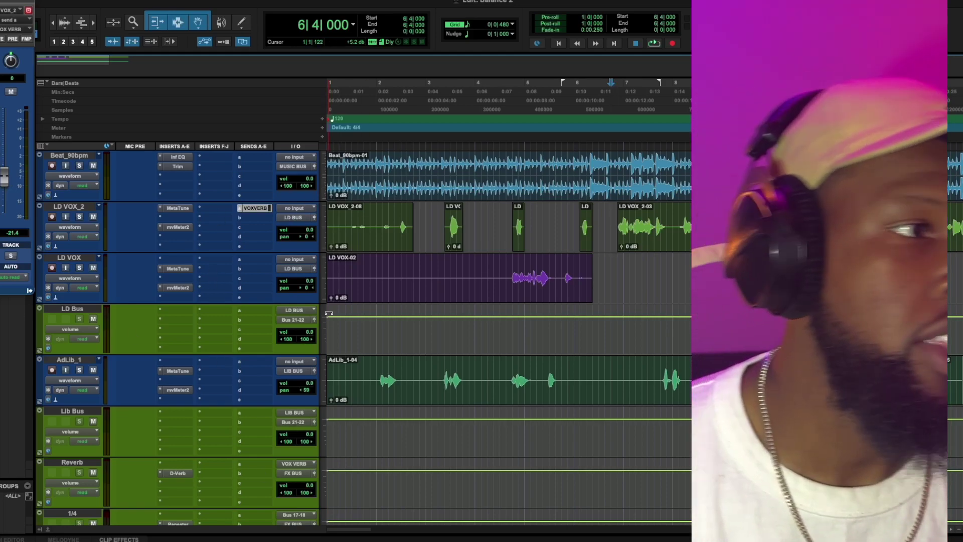
Assign send b of LD VOX_2 to Bus 17-18 (Stereo) and raise its level to about -20 dB.
left_click(254, 184)
mouse_move(281, 227)
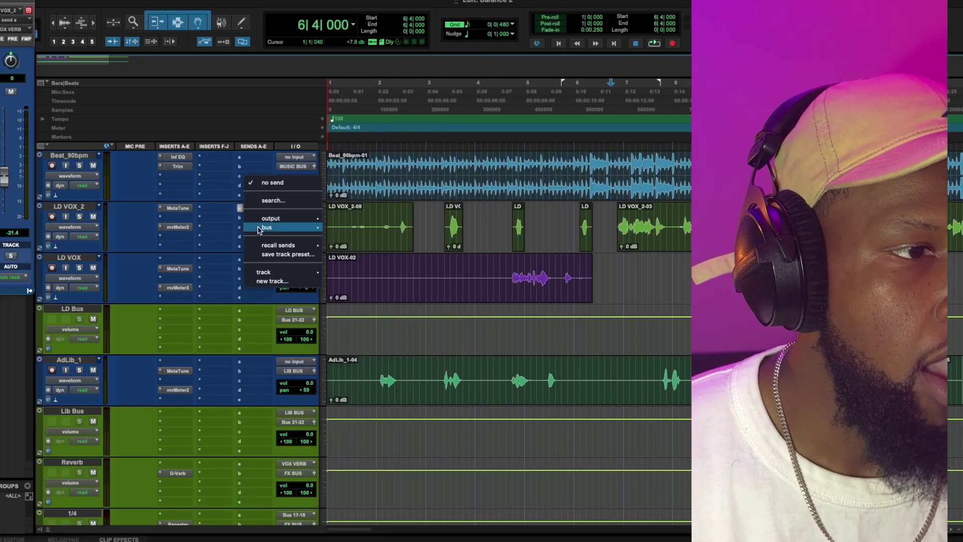
left_click(377, 413)
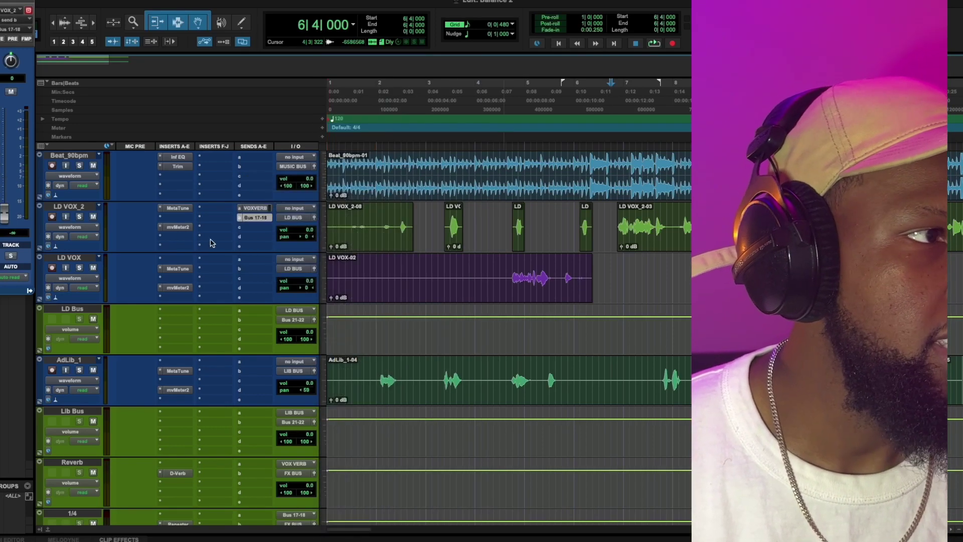
left_click_drag(6, 214, 5, 173)
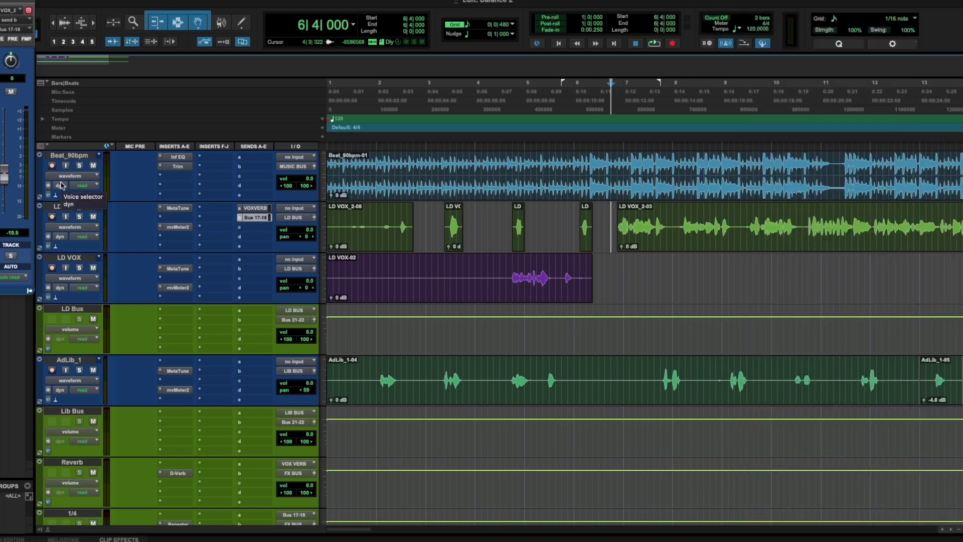
Play the session to check the vocal sends, restarting playback just before the LD VOX_2-03 clip.
key("space")
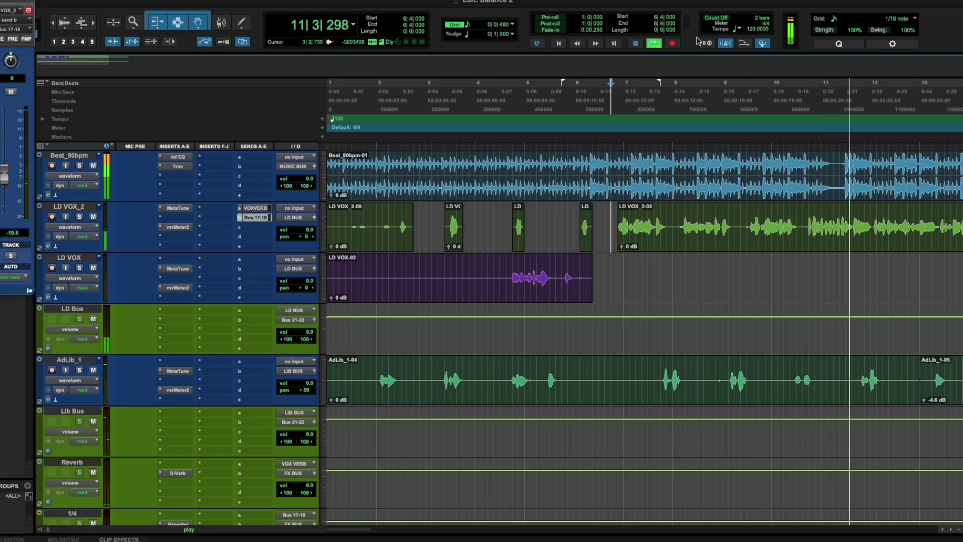
key("space")
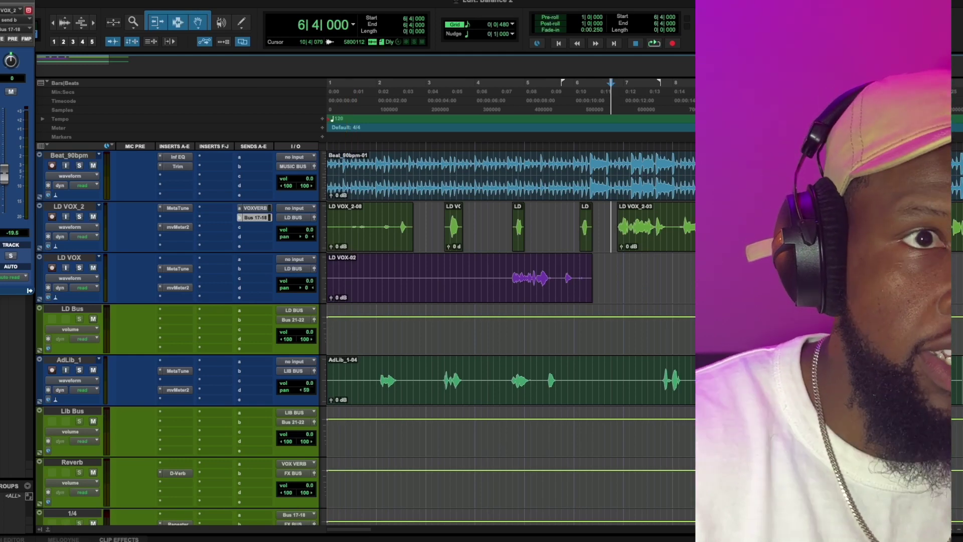
left_click(615, 218)
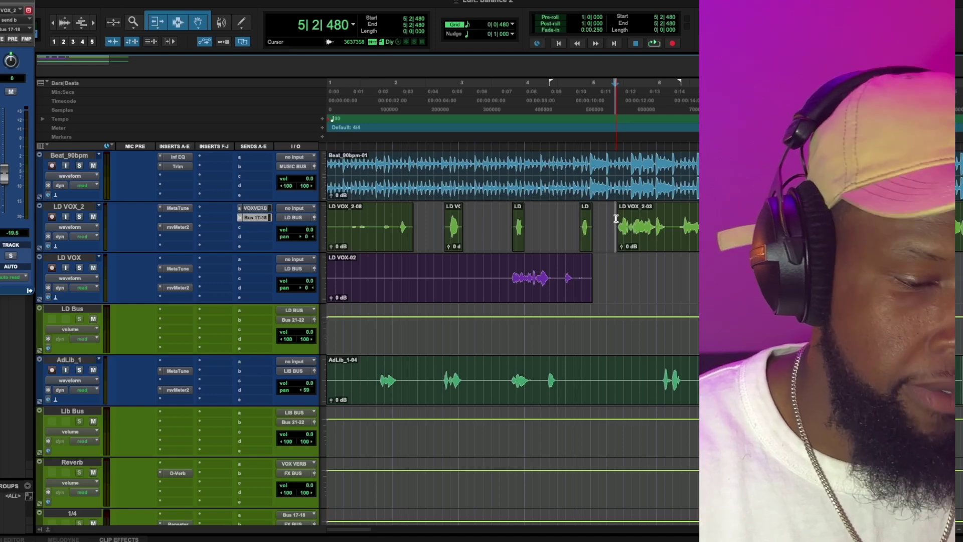
key("space")
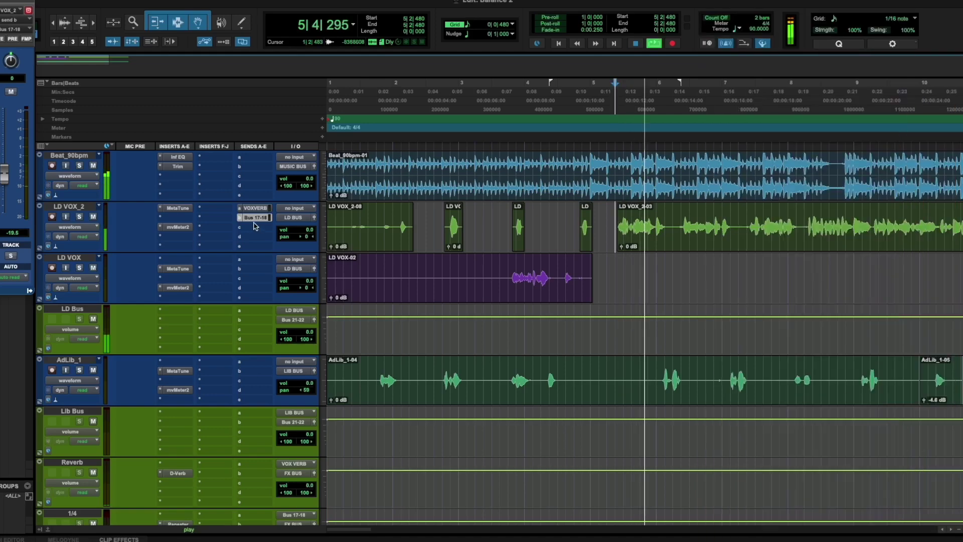
Assign send c of LD VOX_2 to Bus 21-22 (Stereo) with its level at about -15.6 dB during playback.
left_click(255, 193)
mouse_move(287, 241)
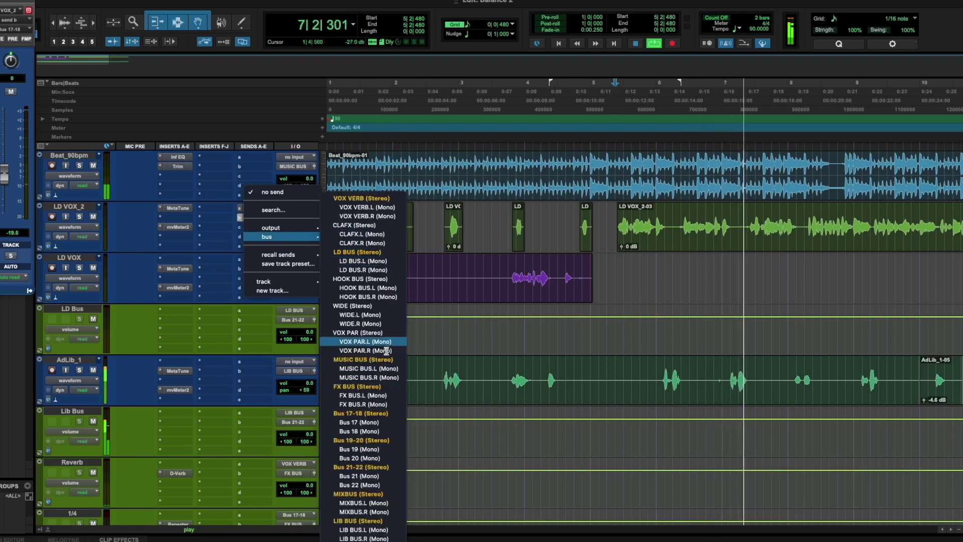
left_click(377, 467)
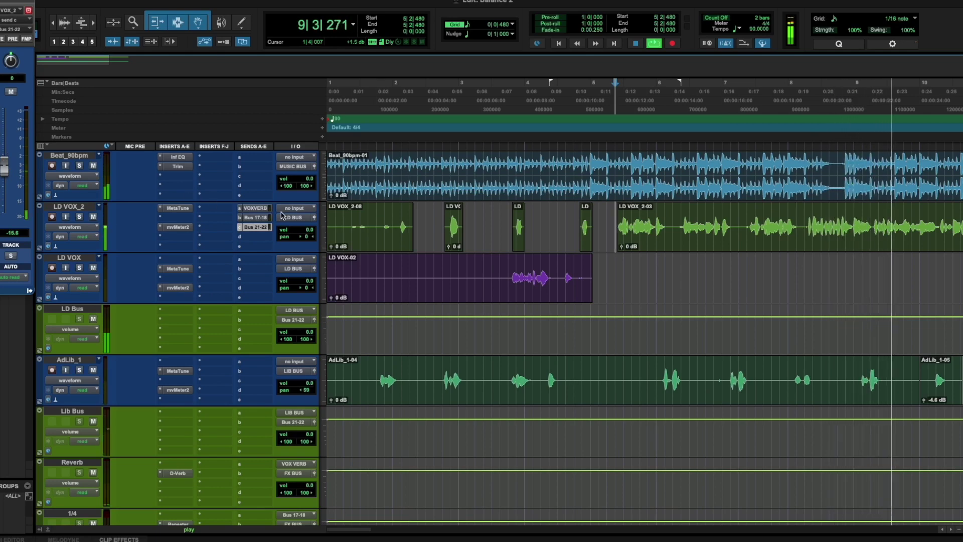
Raise LD VOX_2's Bus 17-18 send to about -15.3 dB and its VOX VERB send to about -10.5 dB.
left_click(255, 217)
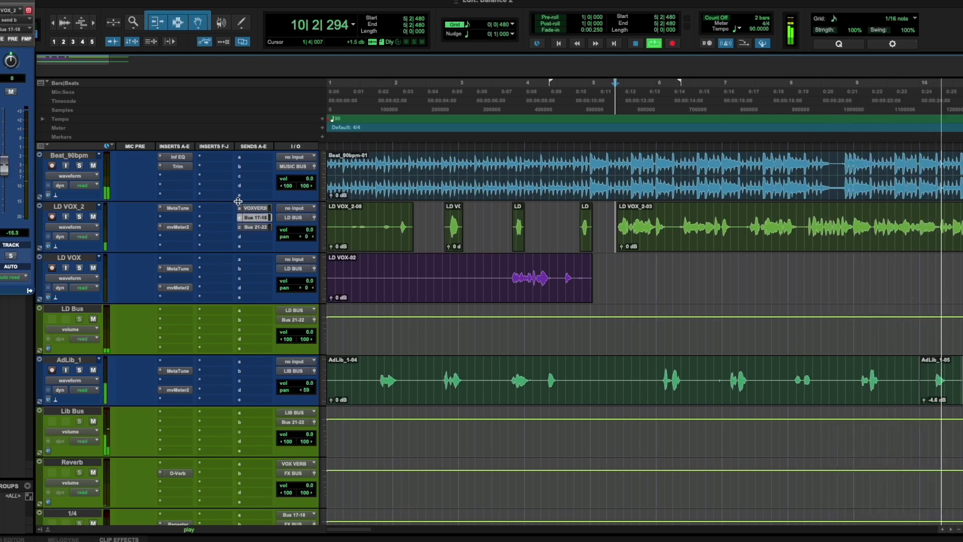
left_click(256, 207)
left_click_drag(12, 177, 8, 149)
left_click_drag(8, 146, 5, 155)
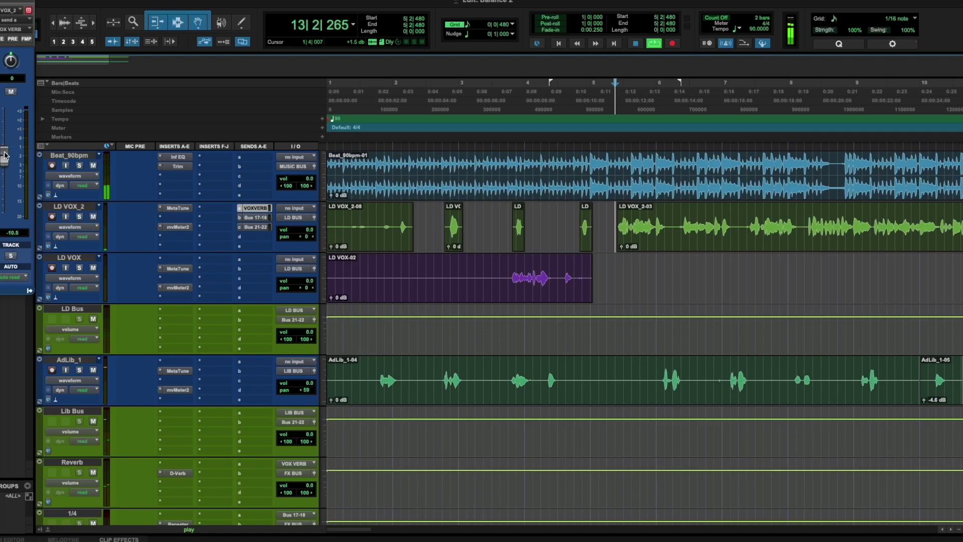